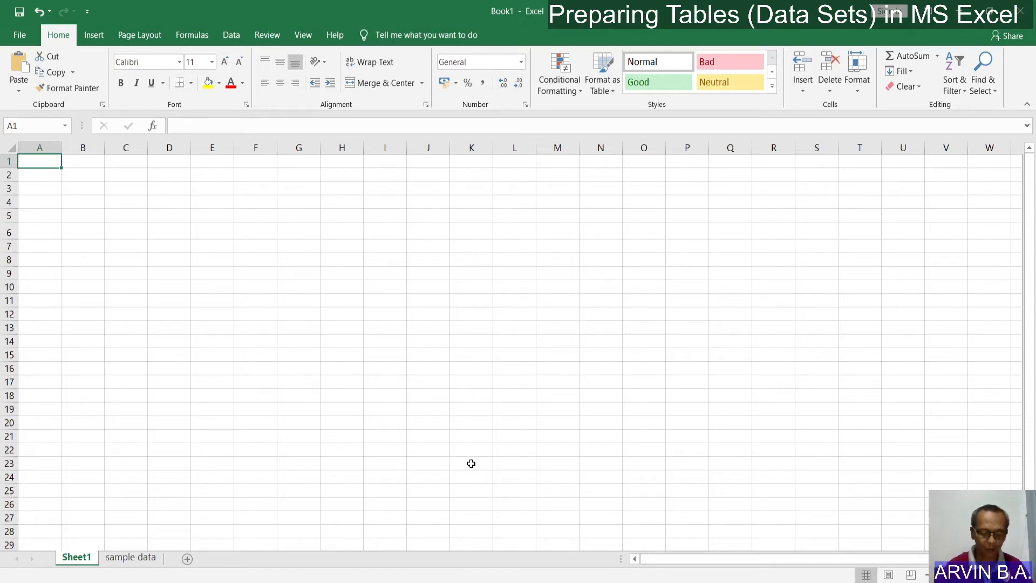
Paste the copied slide picture into the empty sheet and delete it again
key("ctrl+v")
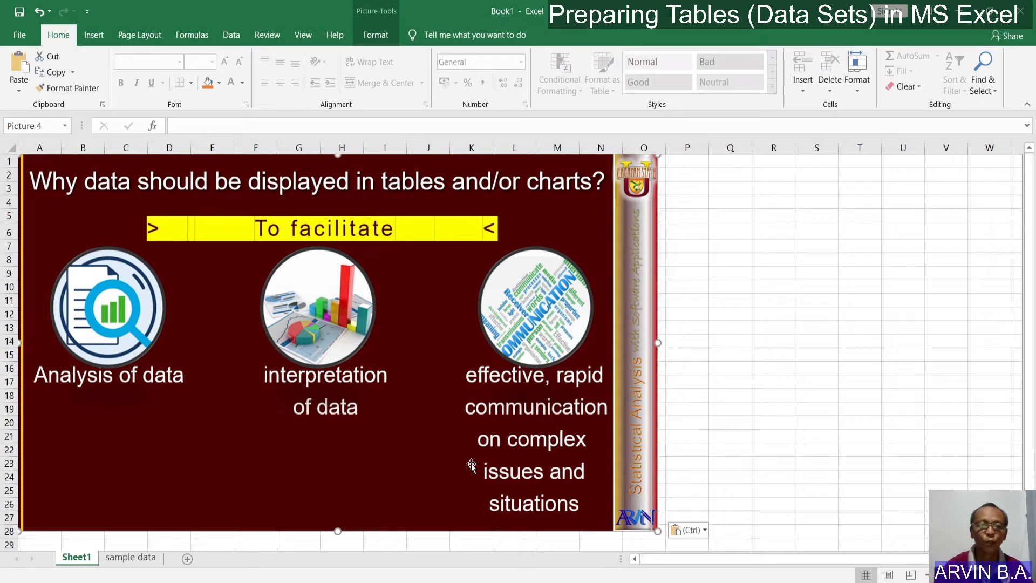
key("Delete")
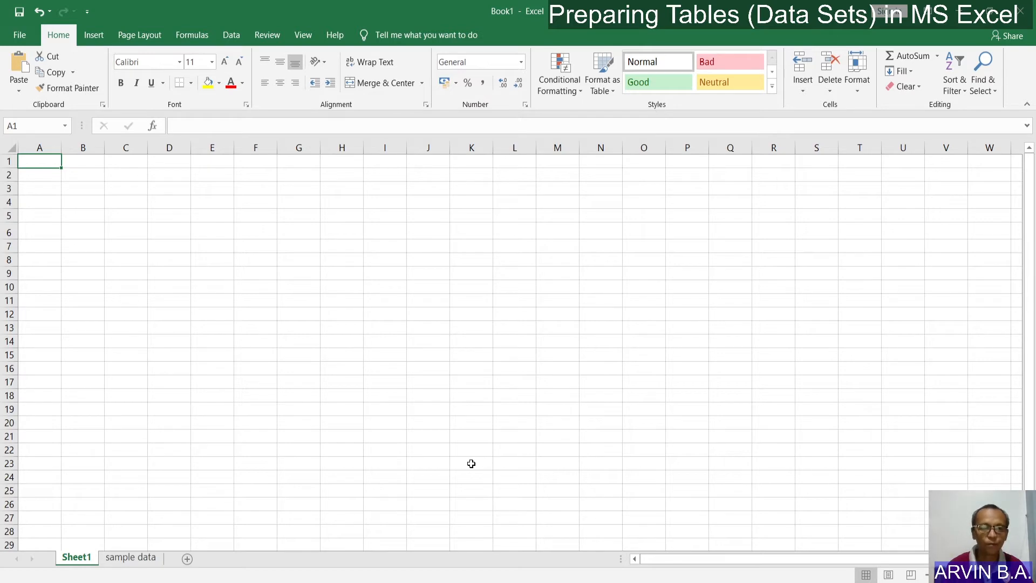
Enter the column headers Name in A1 and Age in B1
type("Name")
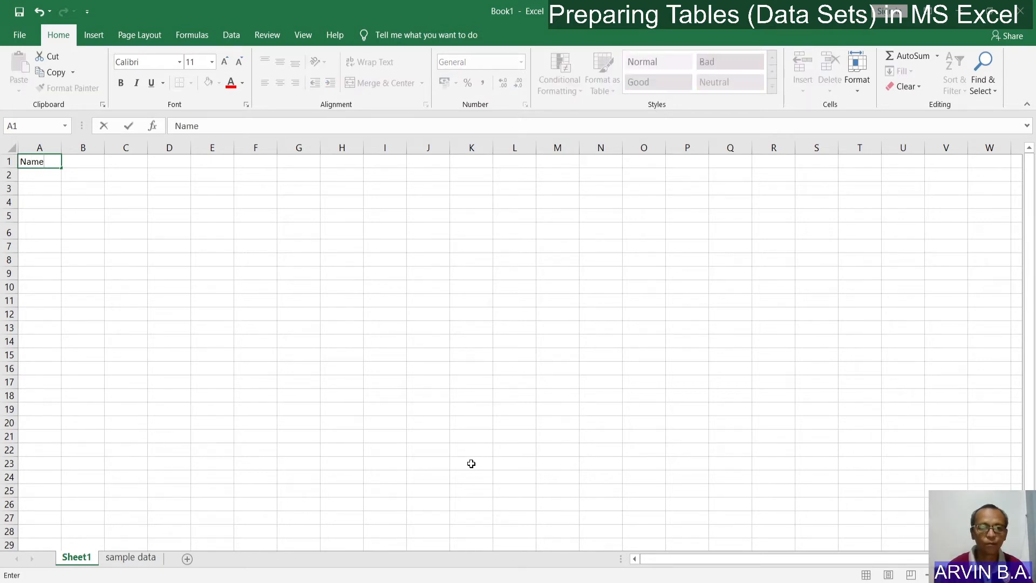
key("Tab")
type("Age")
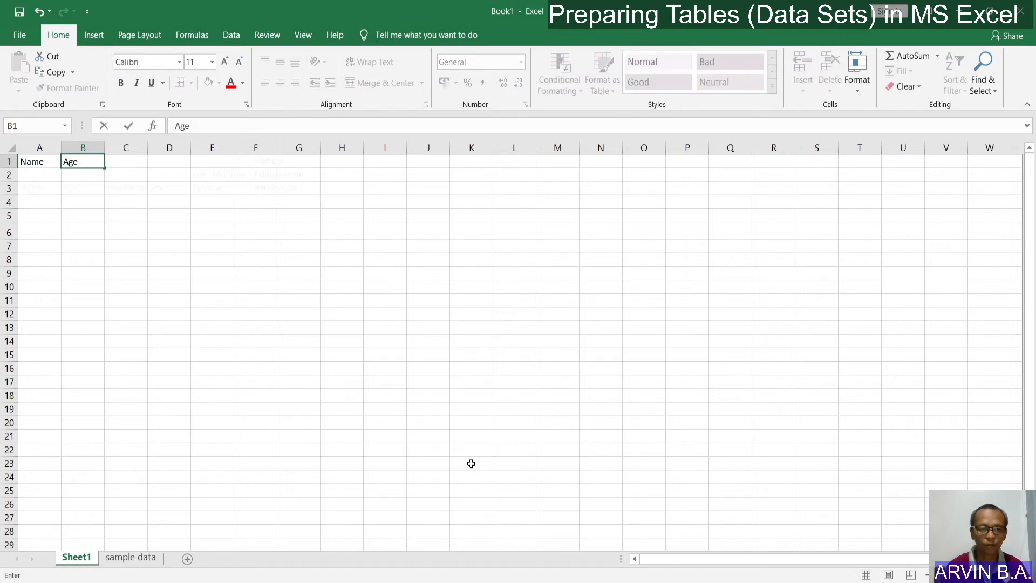
key("Tab")
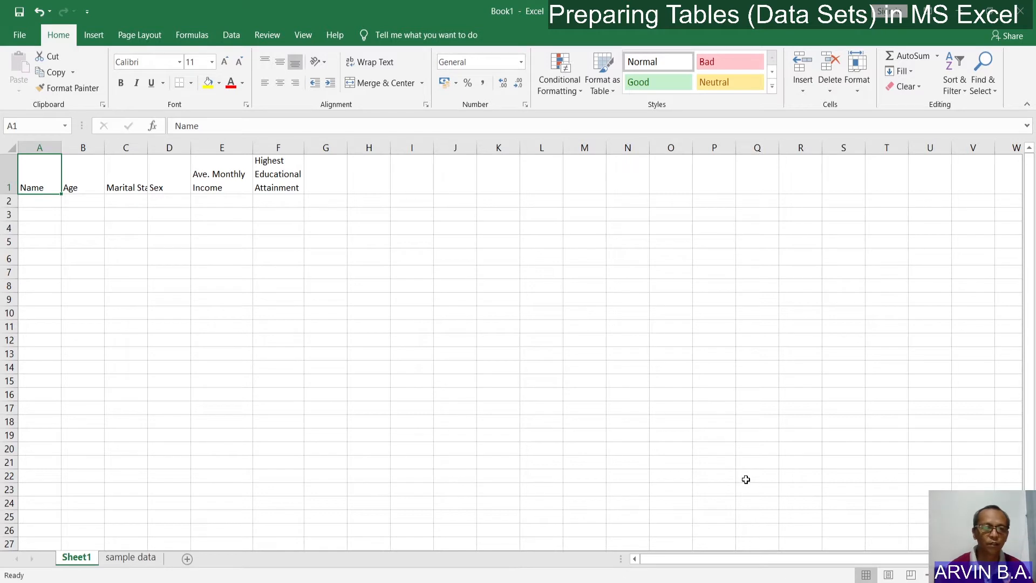
Fill the first record with the person's name in A2 and the age 46 in B2
key("Down")
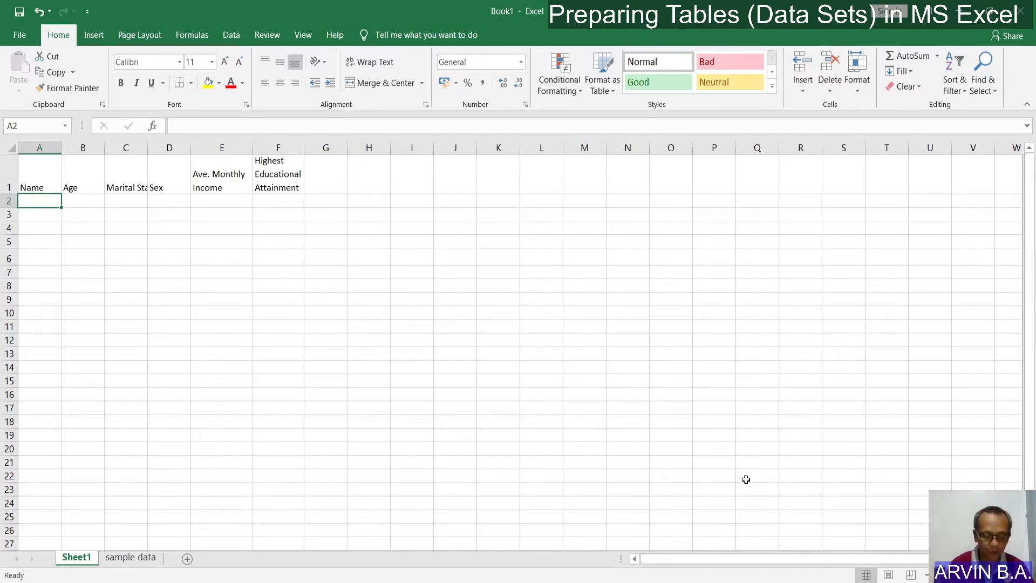
type("Arvin")
key("Tab")
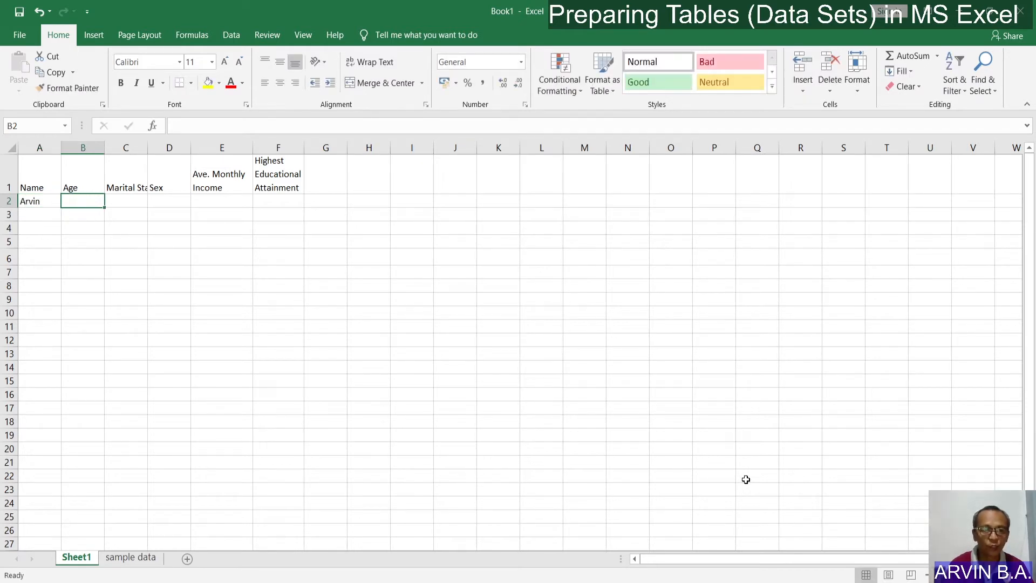
type("46")
key("Tab")
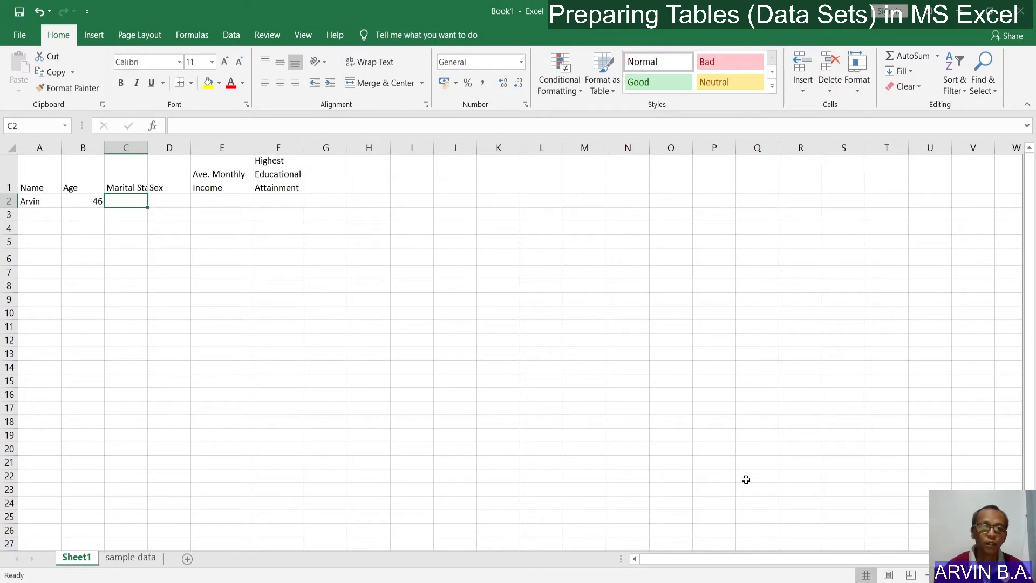
Set data validation on the age cell B2 to allow only whole numbers between 20 and 65
key("Left")
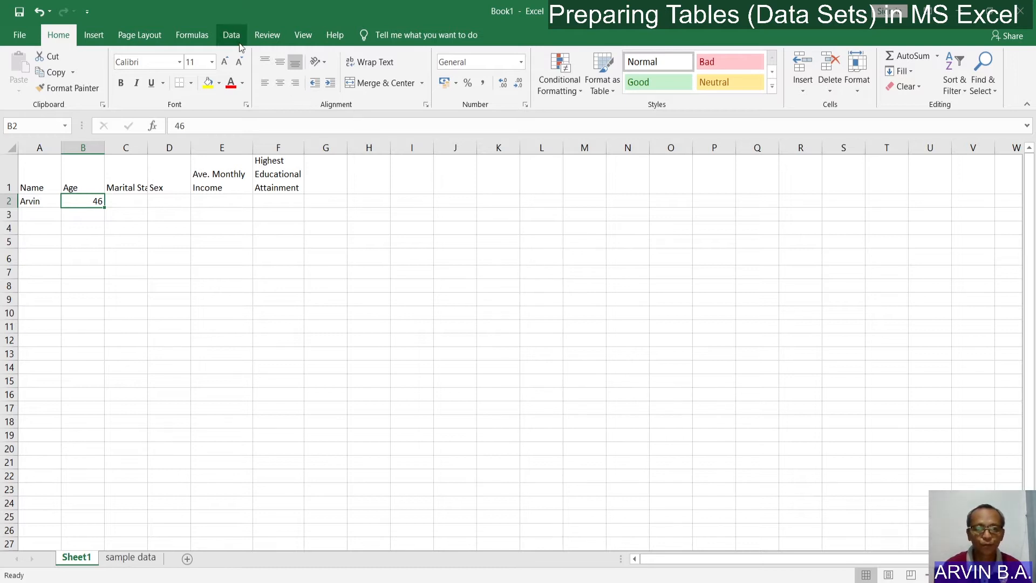
left_click(226, 35)
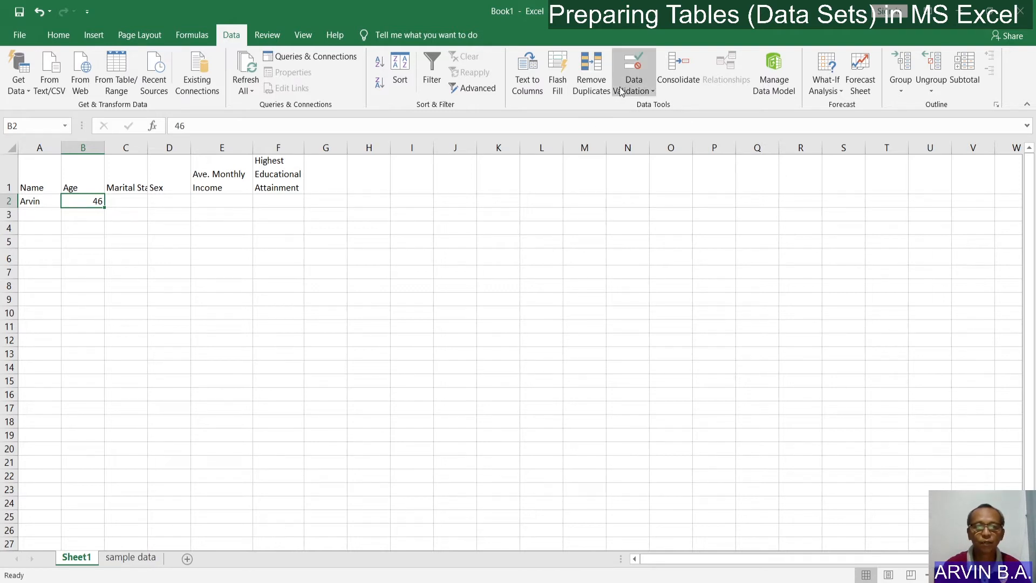
left_click(634, 64)
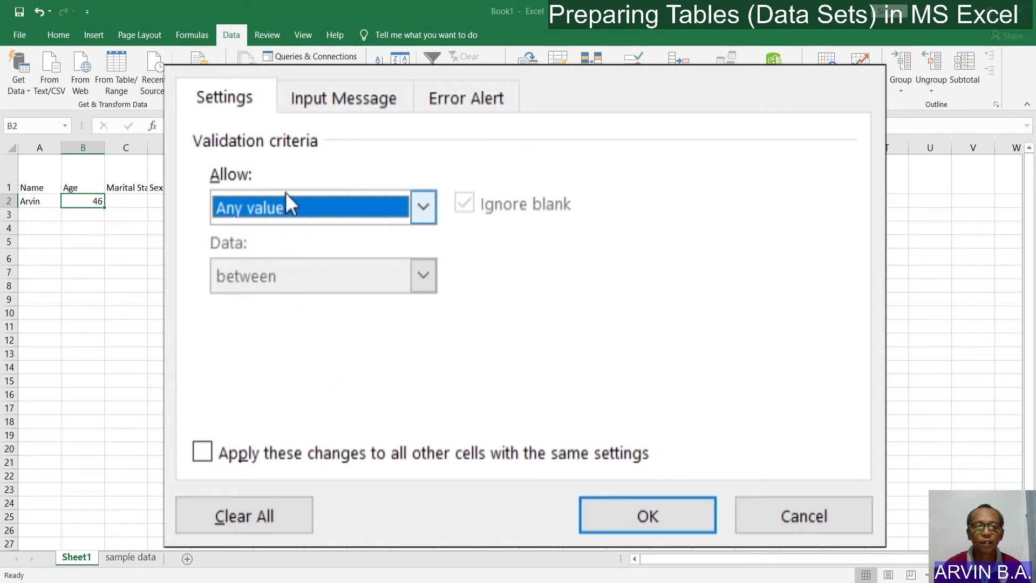
left_click(420, 208)
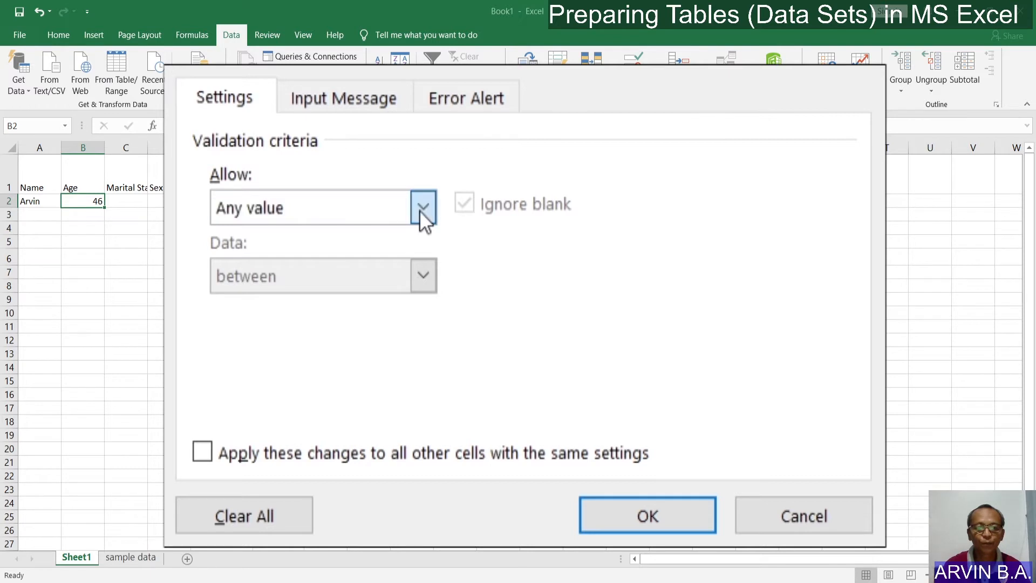
left_click(349, 260)
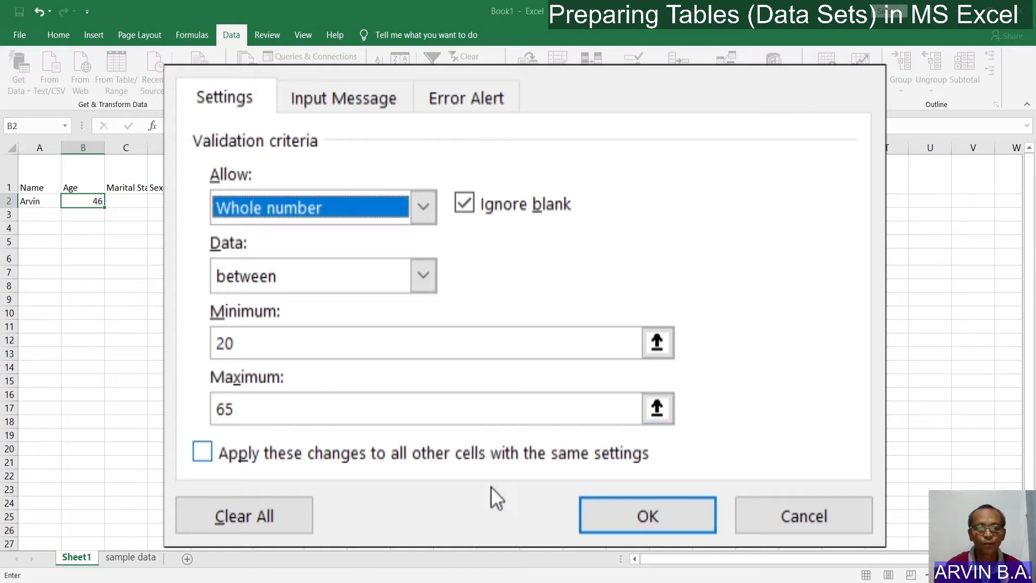
Give the age cell's validation the input message "between 20 to 65"
left_click(291, 101)
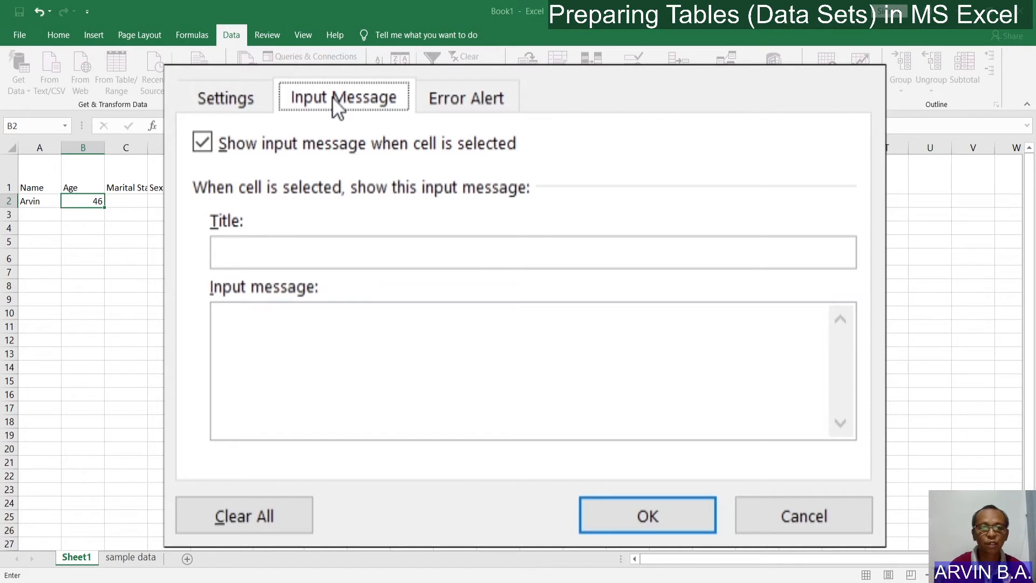
left_click(267, 326)
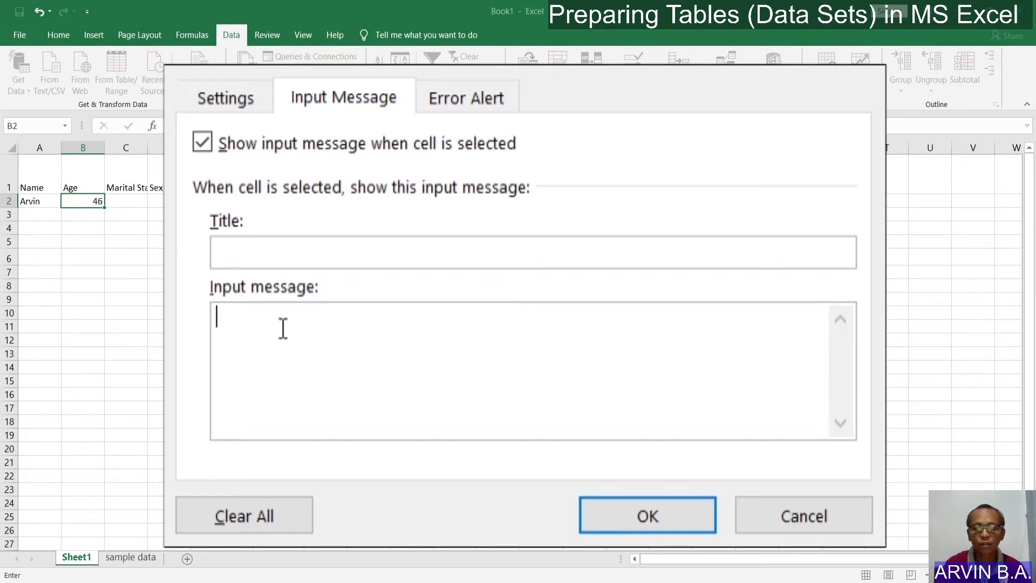
type("betwee")
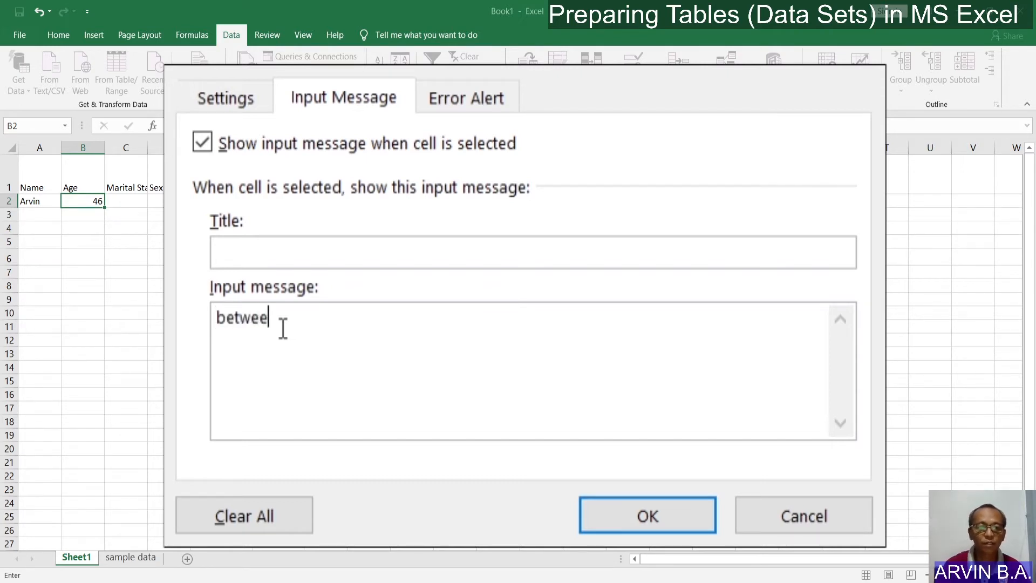
type("n 20 ")
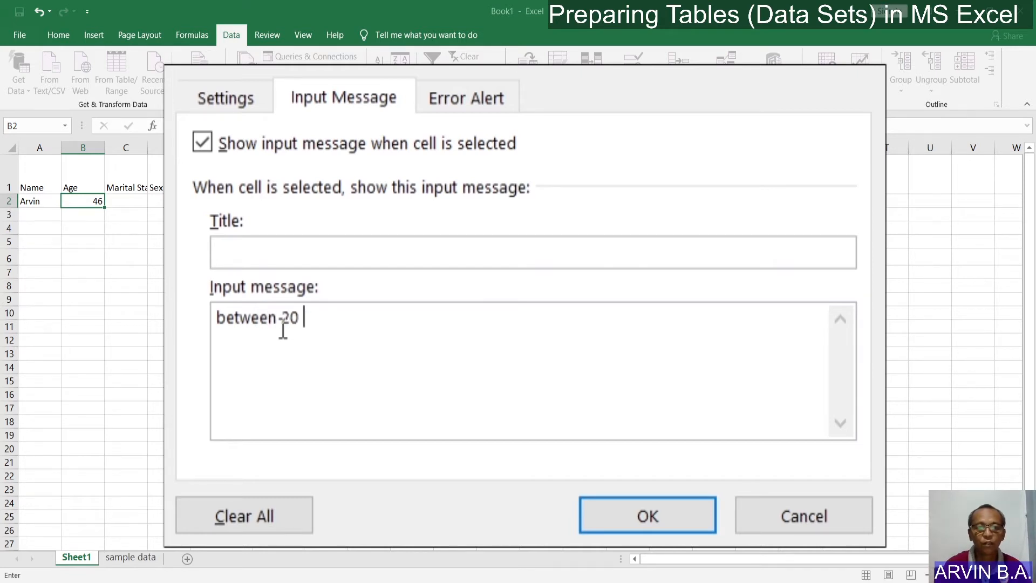
type("to 65")
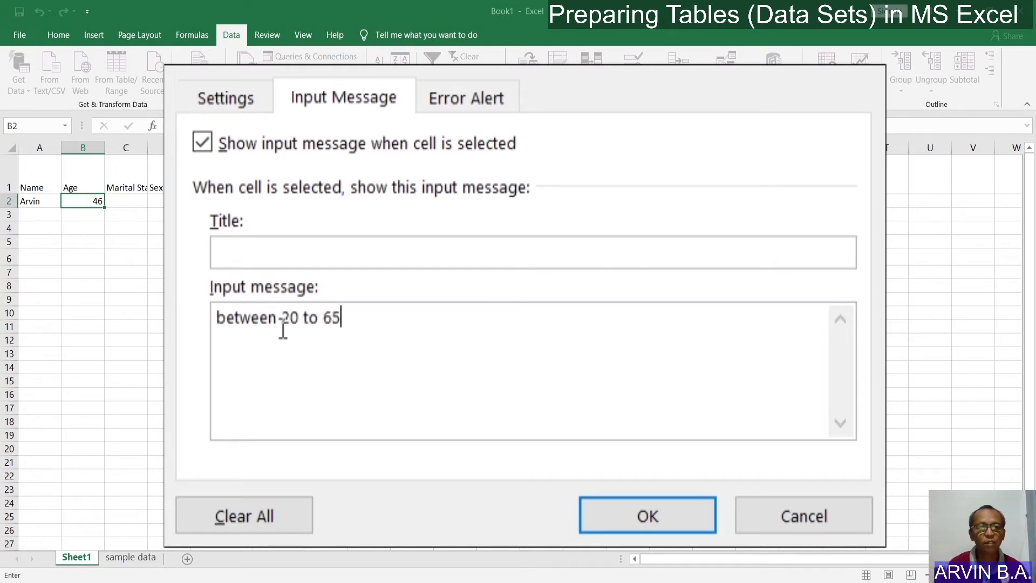
Add the error alert message "entry is incorrect. try again" to the age validation and apply the rule
left_click(462, 92)
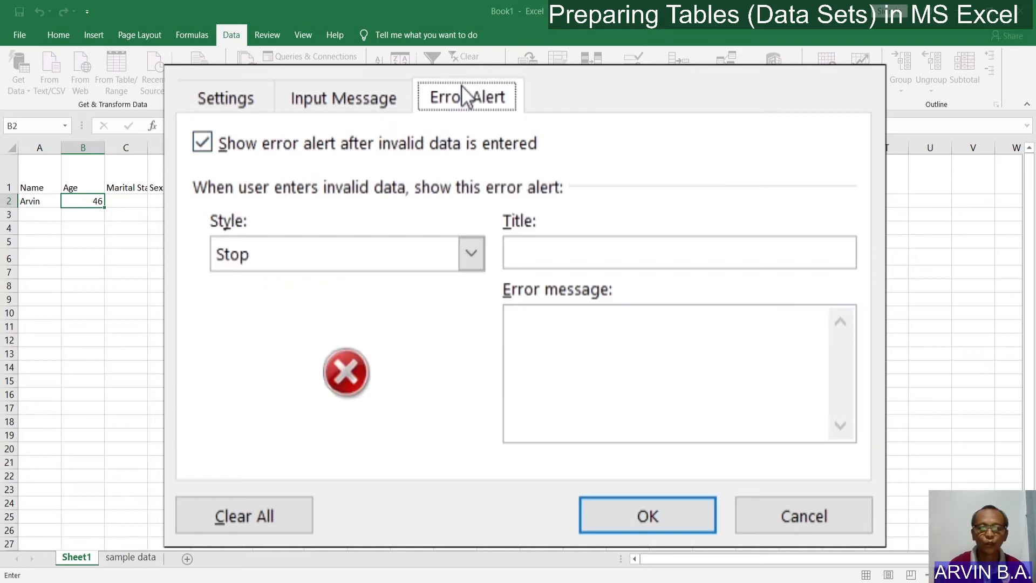
left_click(559, 320)
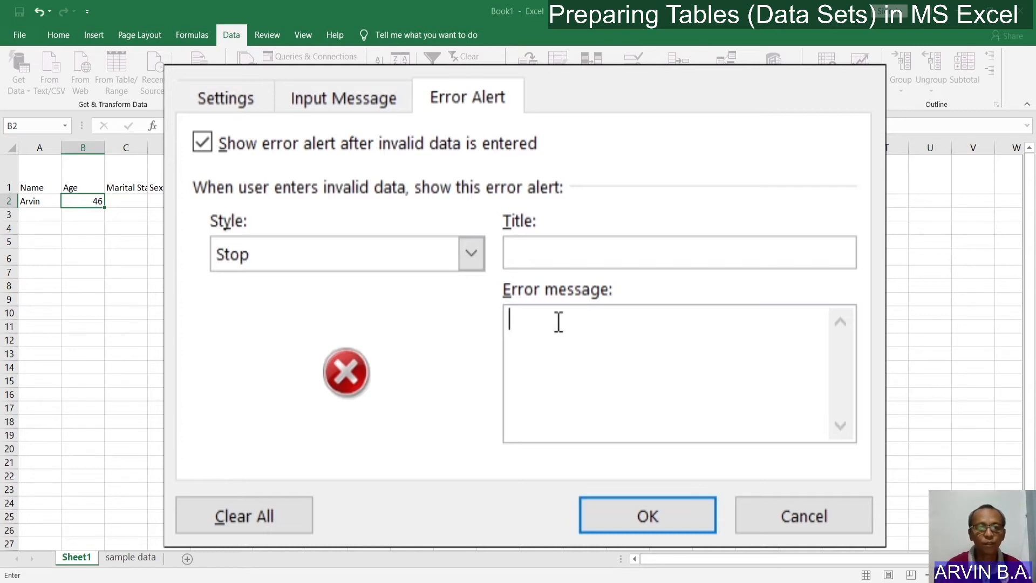
type("entry is in")
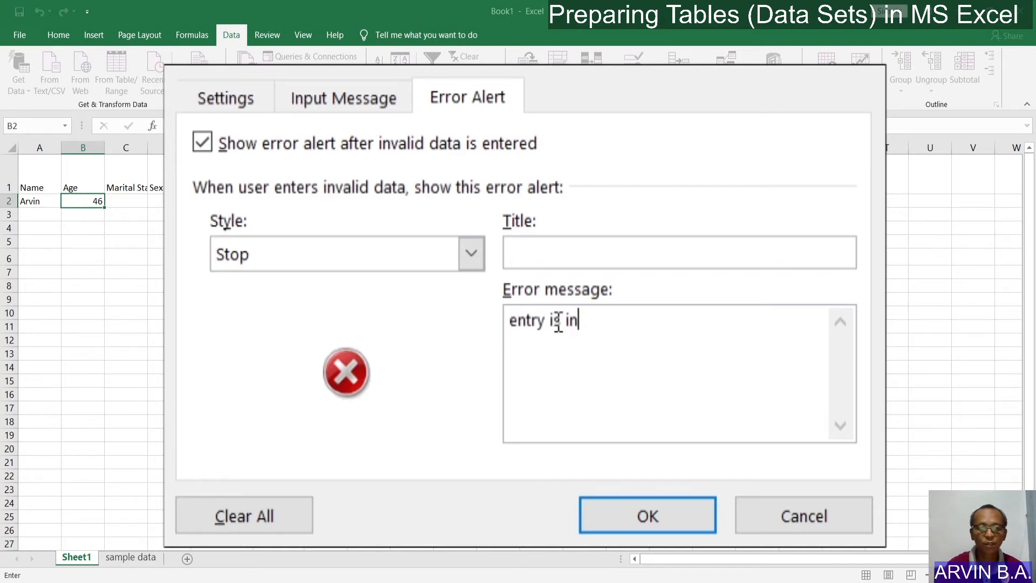
type("correct. try")
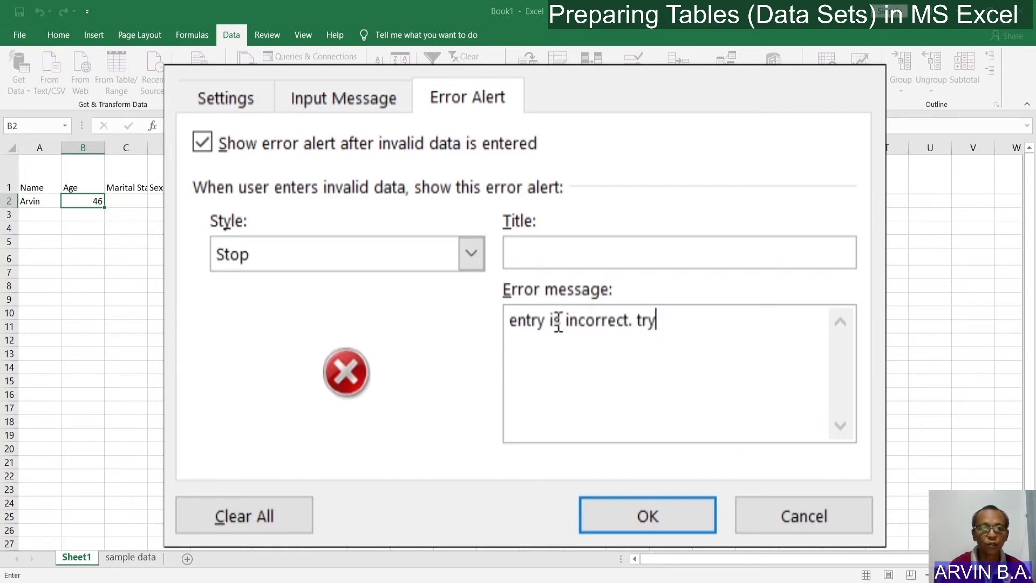
type(" again")
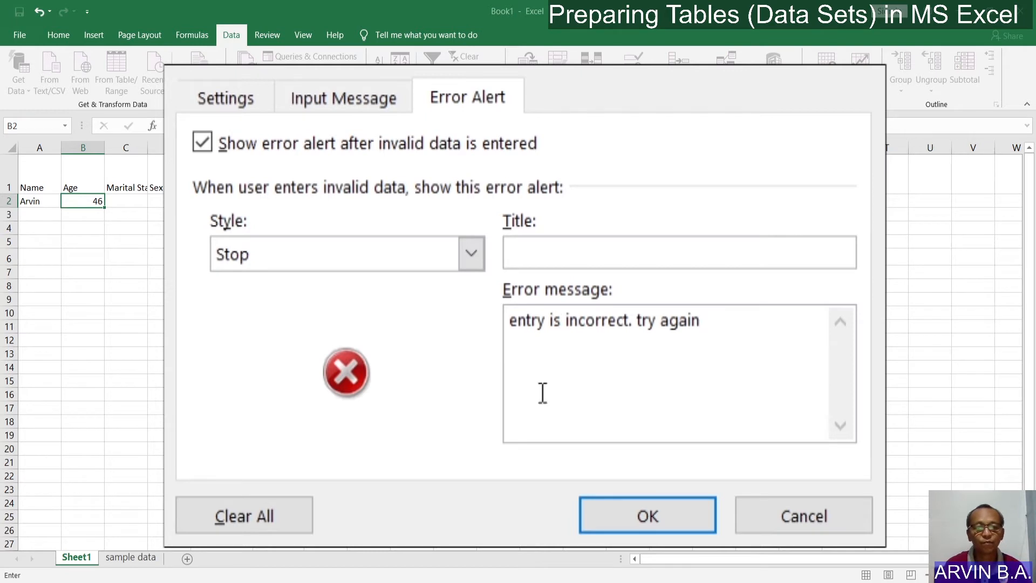
key("Return")
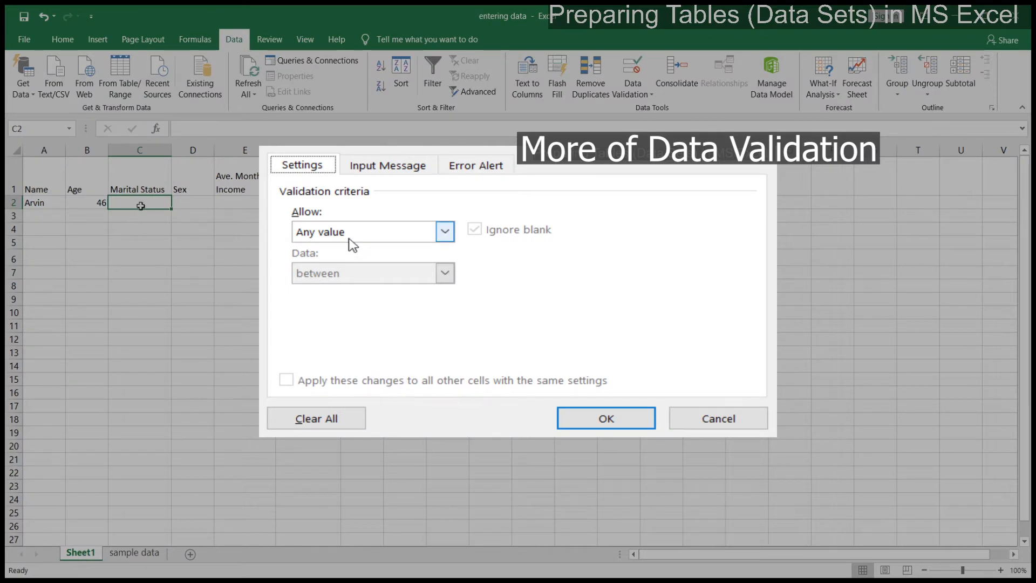
Restrict the Marital Status cell C2 to a list with the source "Single, Married, Widow/er, Separated/Annuled"
left_click(342, 238)
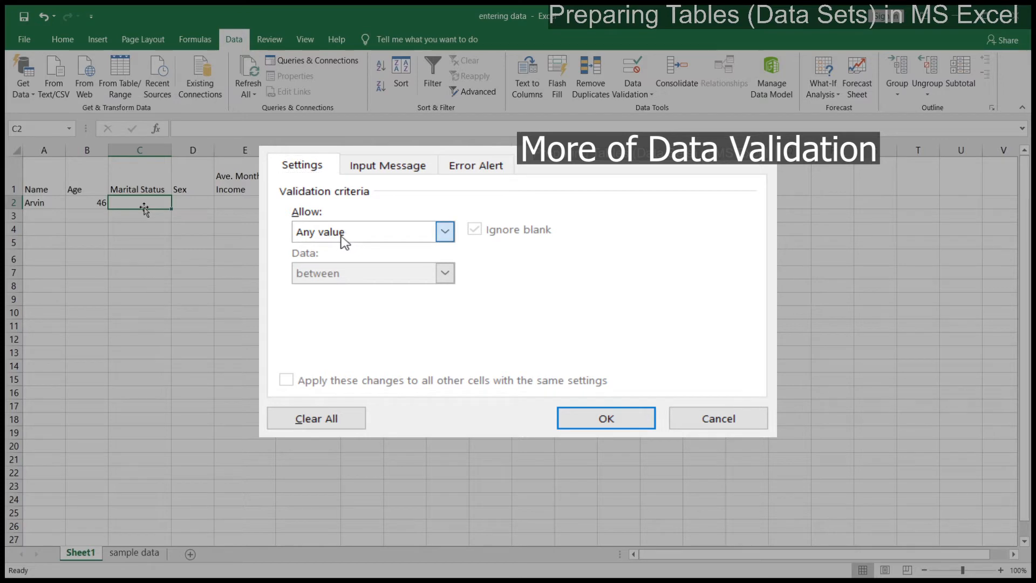
left_click(326, 284)
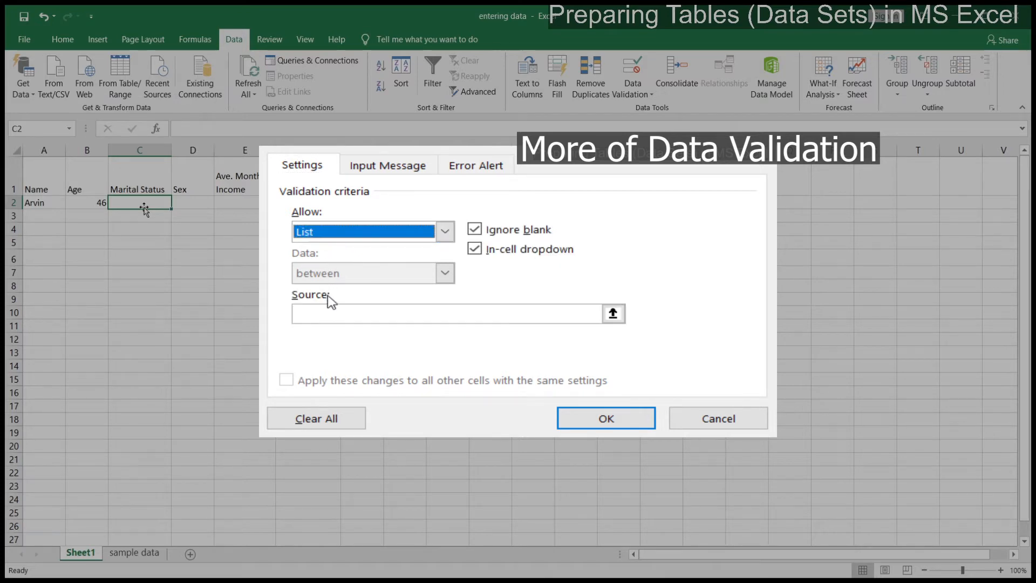
left_click(329, 314)
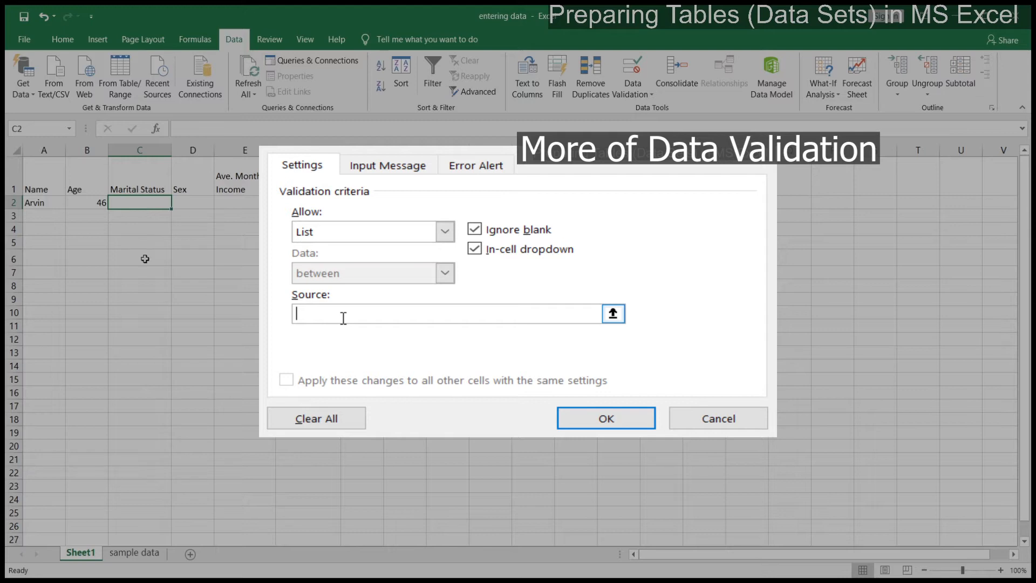
type("Single, Married, Widow")
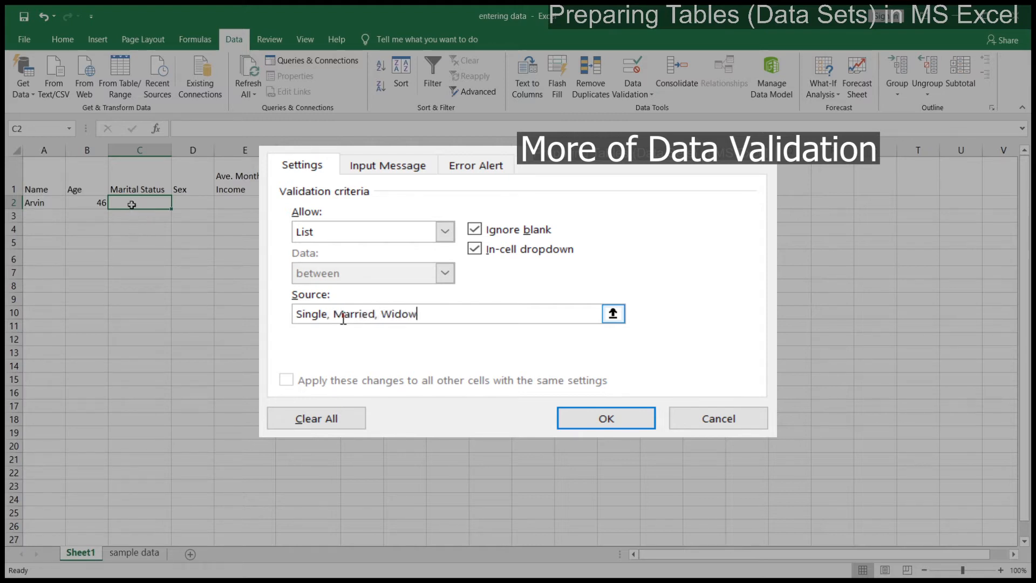
type("/er, Separated/Annuled")
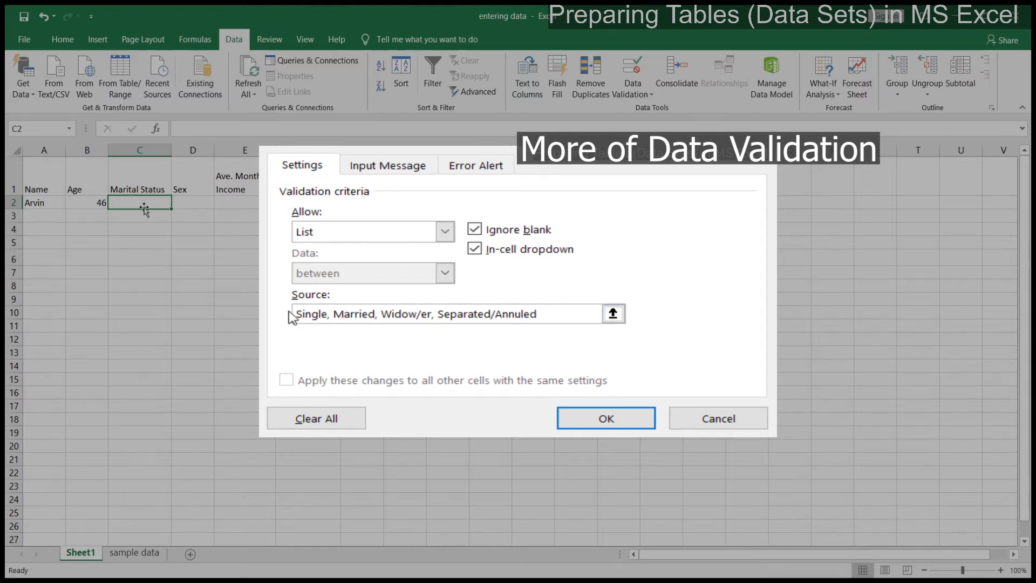
left_click(376, 167)
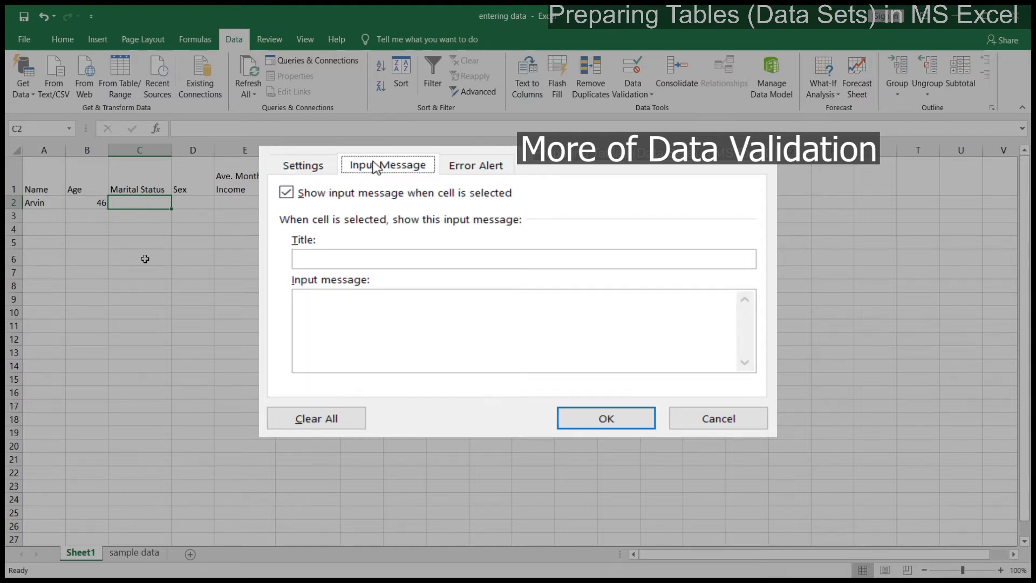
left_click(472, 171)
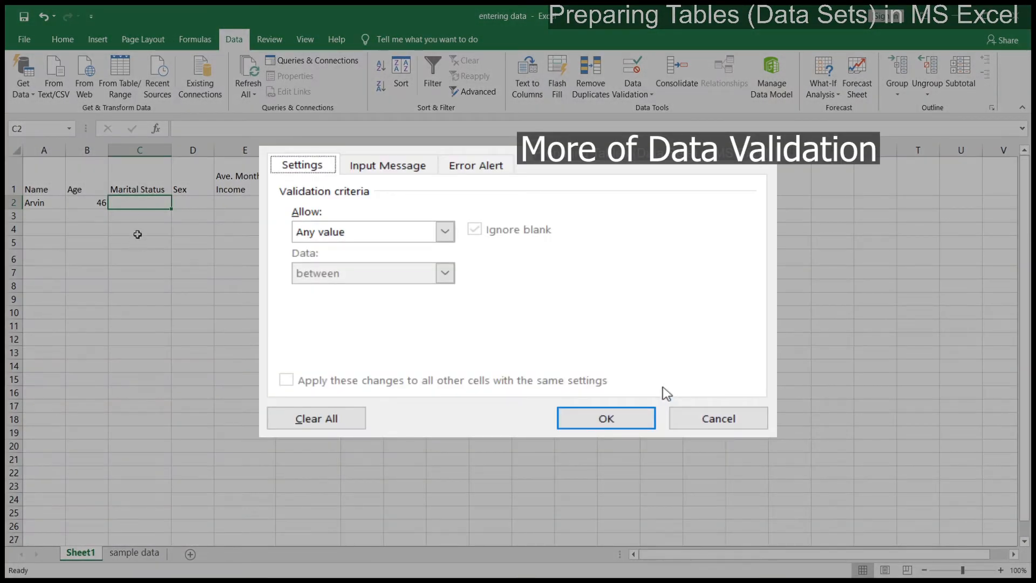
Set the validation for the Sex entry to a list with the source "M, F"
left_click(389, 239)
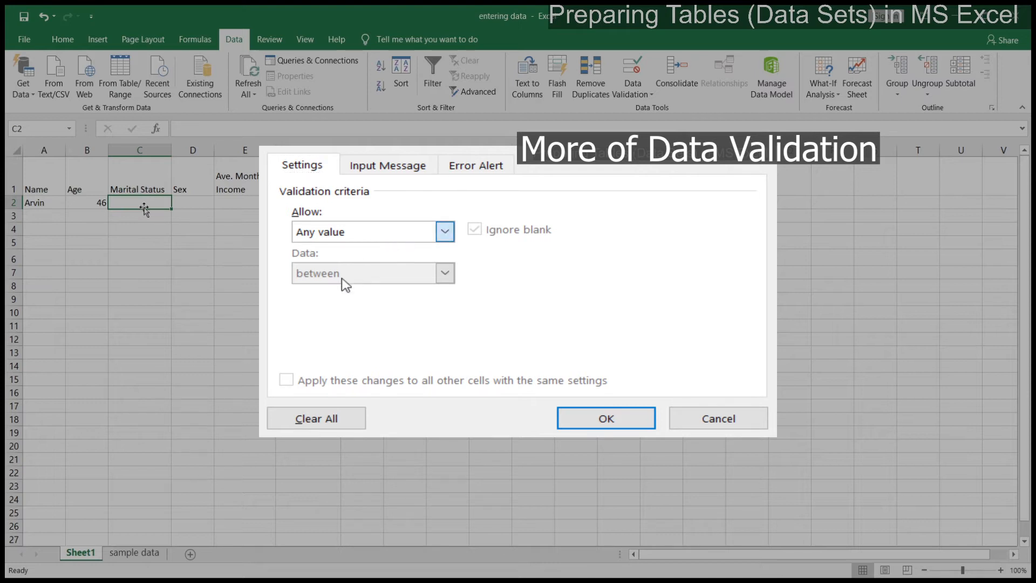
left_click(340, 288)
left_click(322, 314)
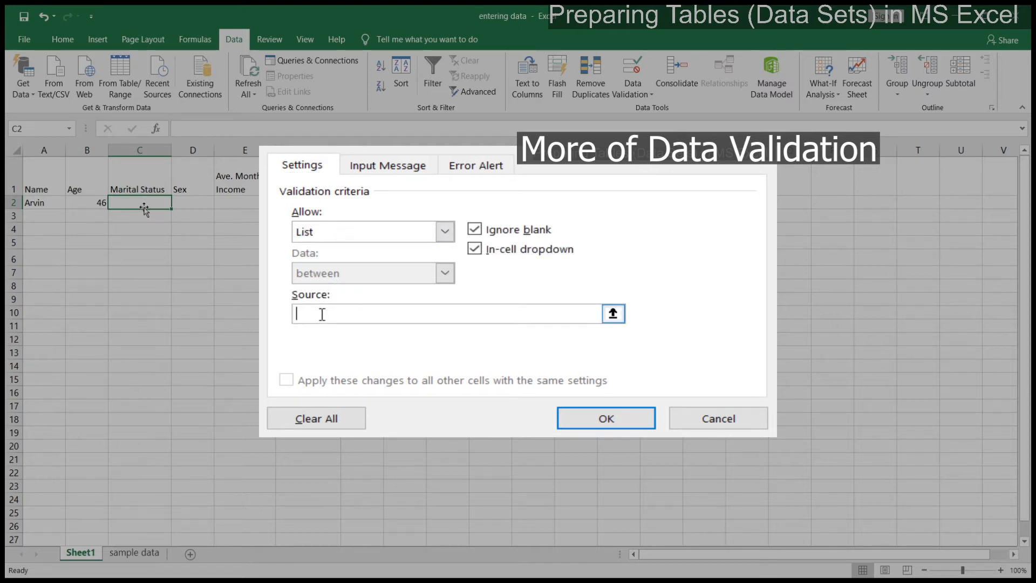
type("Male, ")
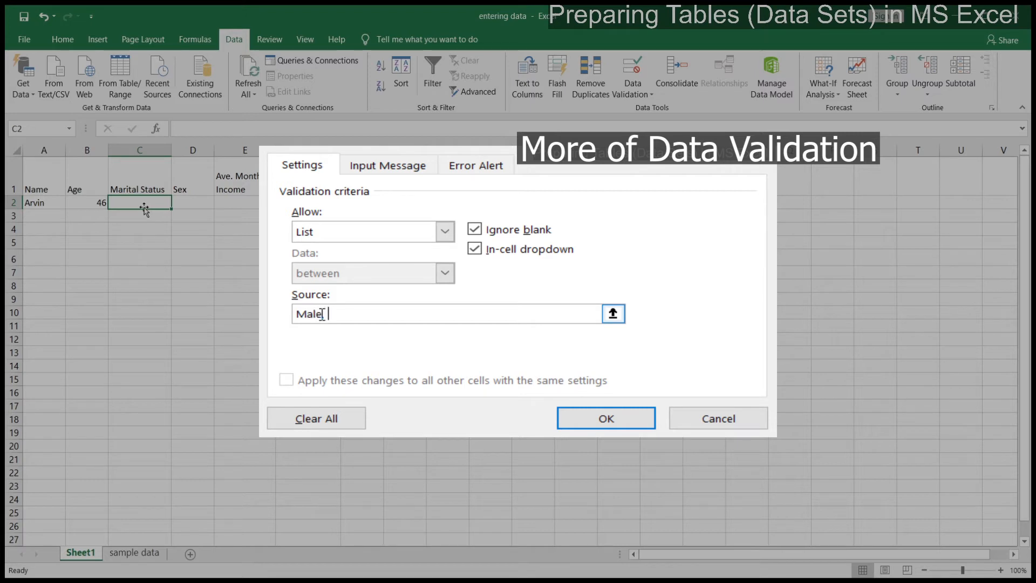
type("Female")
left_click_drag(364, 313, 264, 317)
type("M, F")
key("Right")
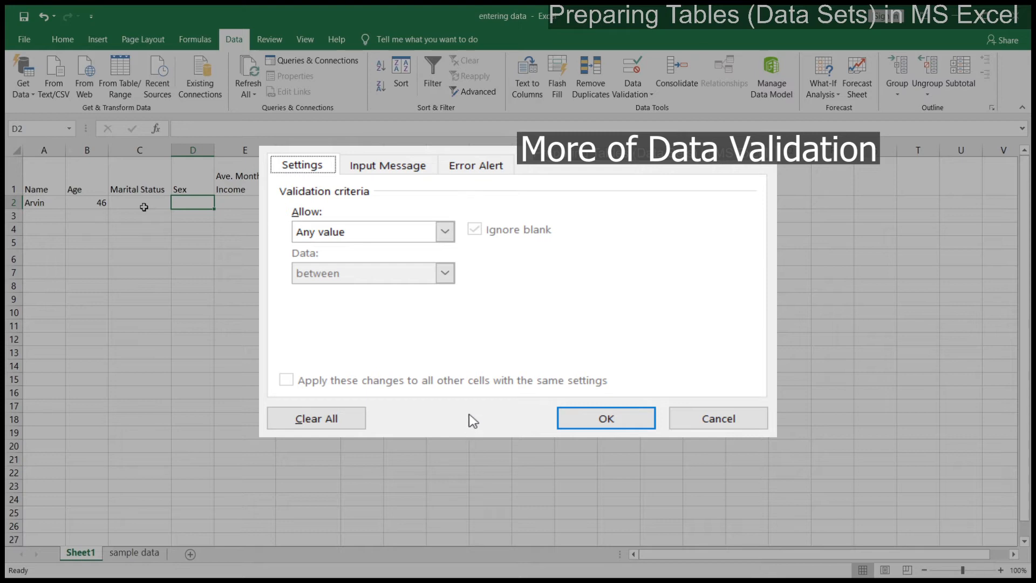
Restrict the average monthly income entry in E2 to decimal values between 0 and 250000
left_click(445, 232)
left_click(391, 277)
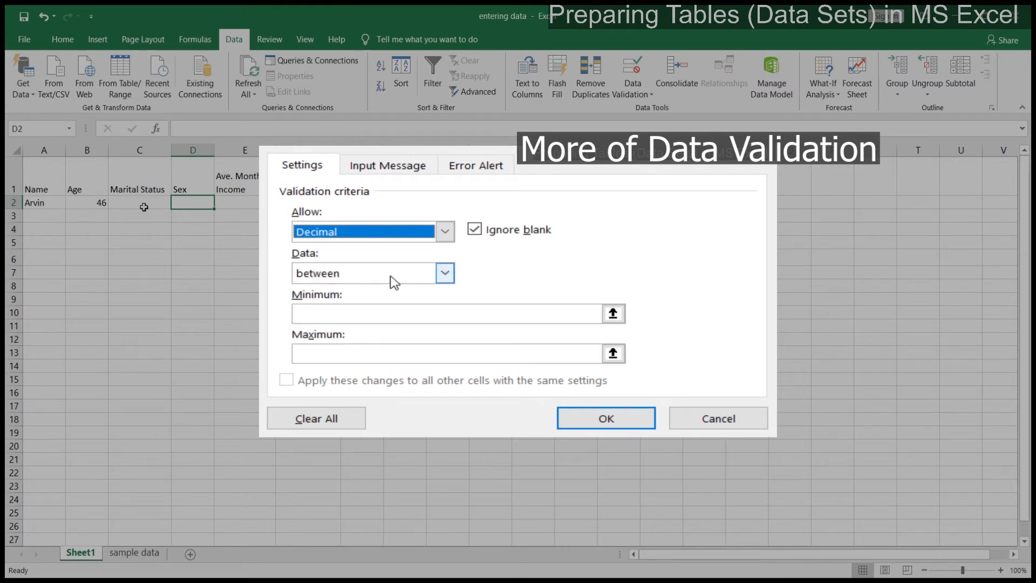
left_click(382, 316)
type("0")
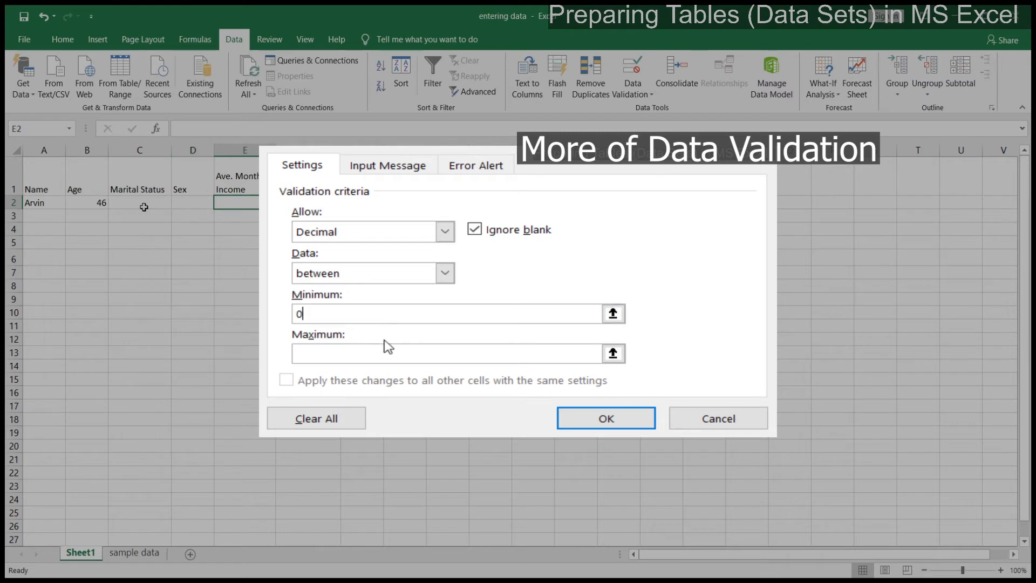
left_click(385, 353)
type("250000")
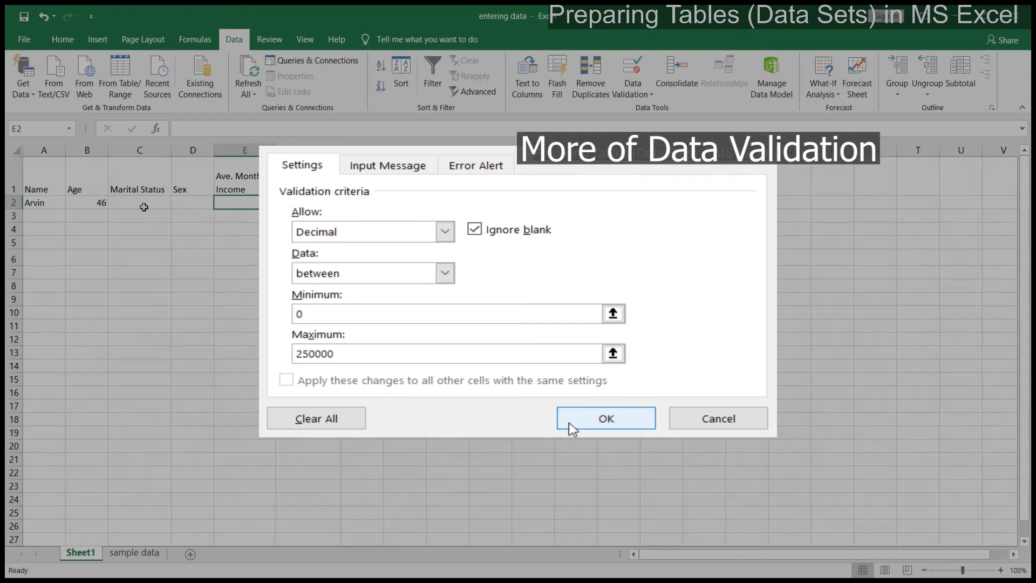
Add the error alert message "out of range" to the income validation and apply the rule
left_click(399, 170)
left_click(473, 172)
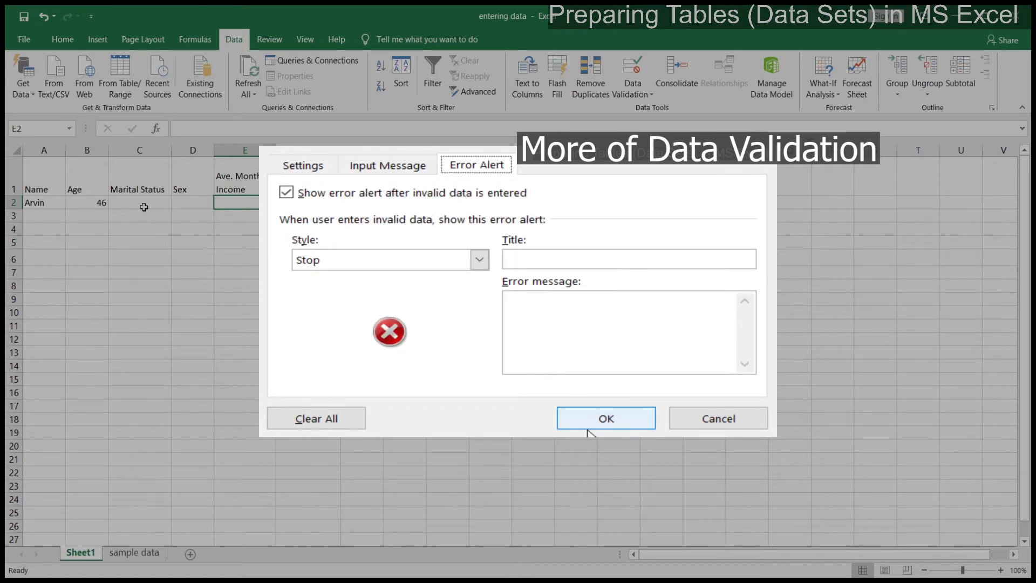
left_click(545, 322)
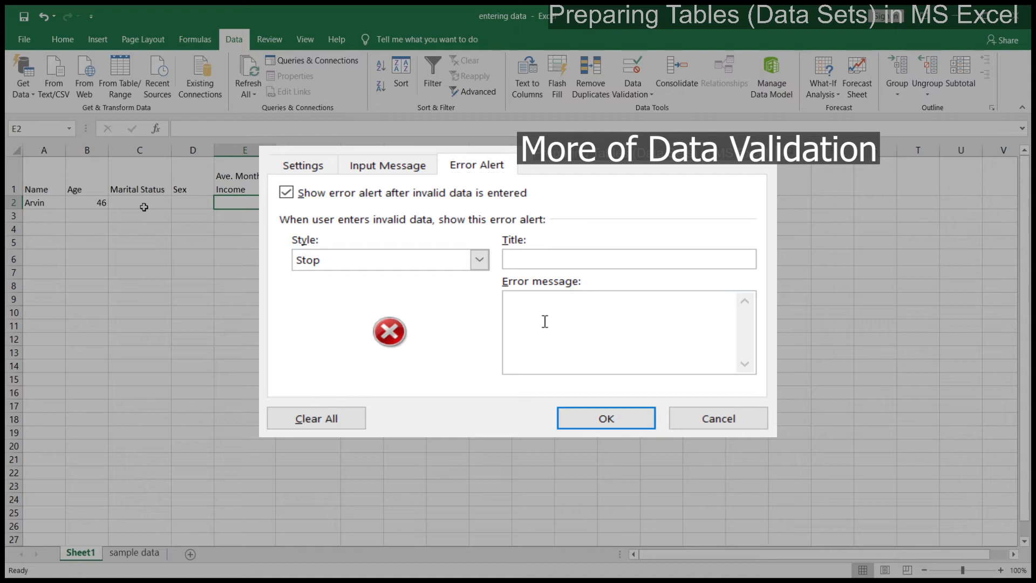
type("out of range")
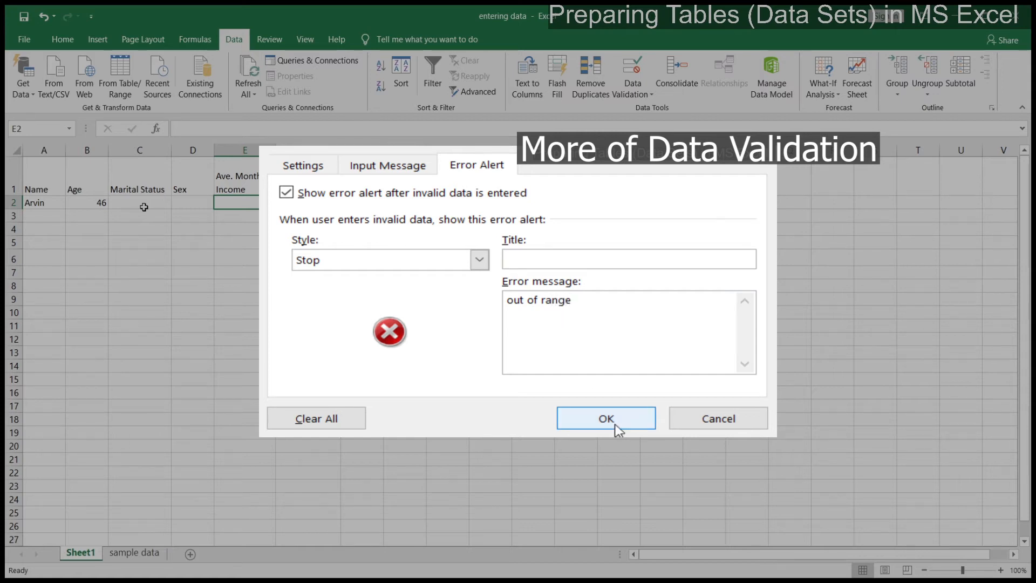
left_click(606, 419)
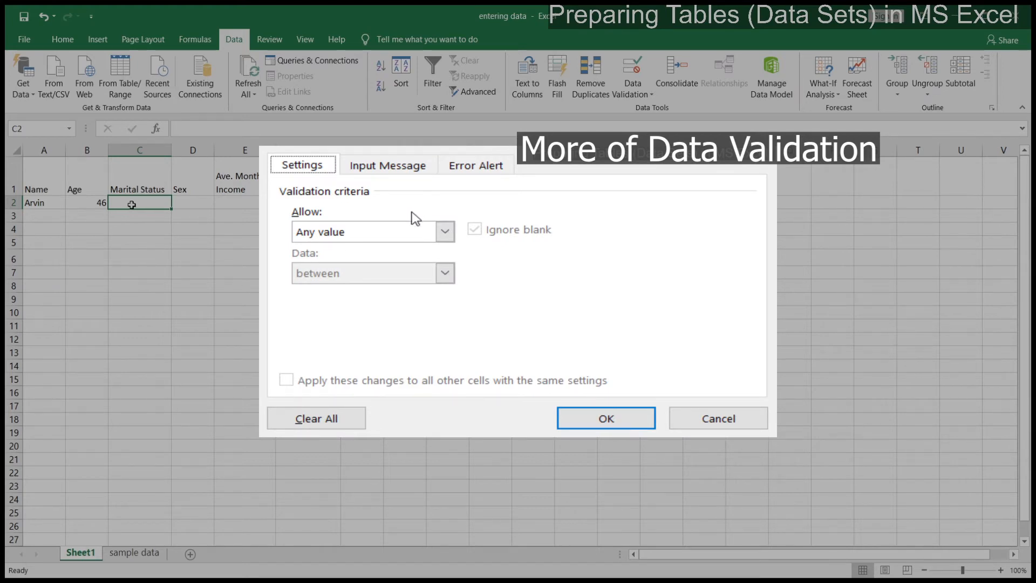
Set the validation for the highest educational attainment entry to a list with the source "1, 2, 3, 4, 5"
left_click(402, 236)
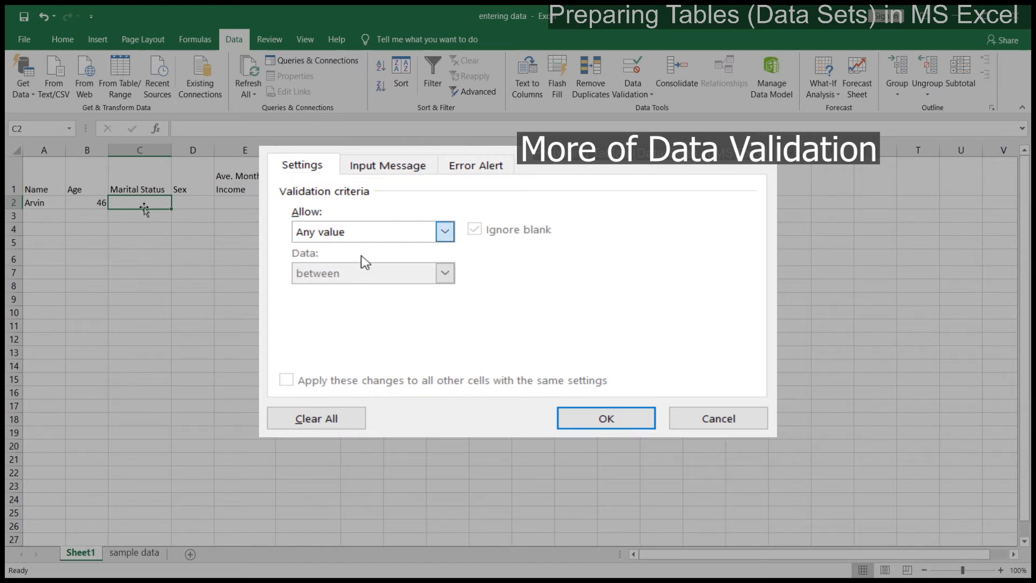
left_click(354, 289)
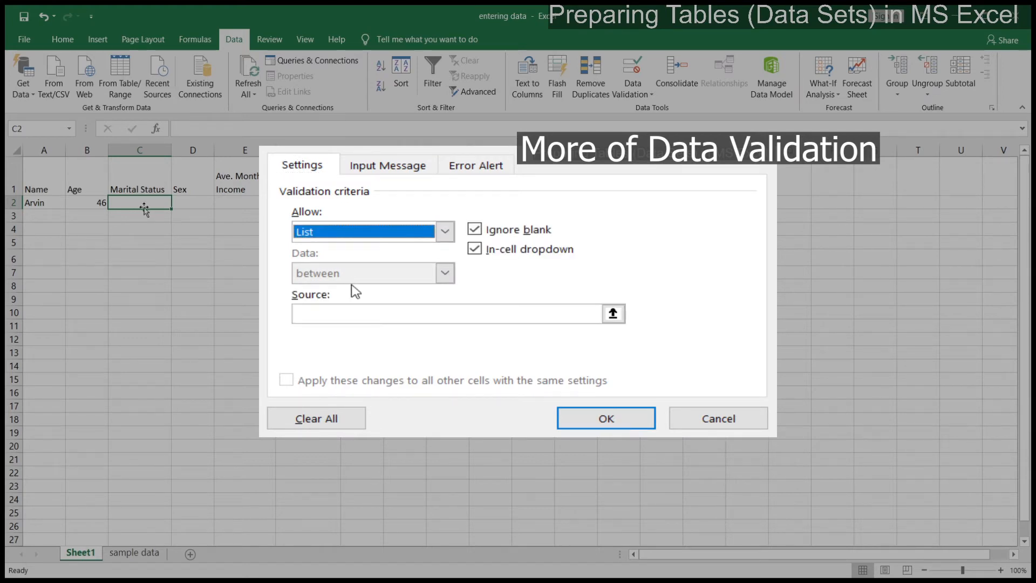
left_click(339, 316)
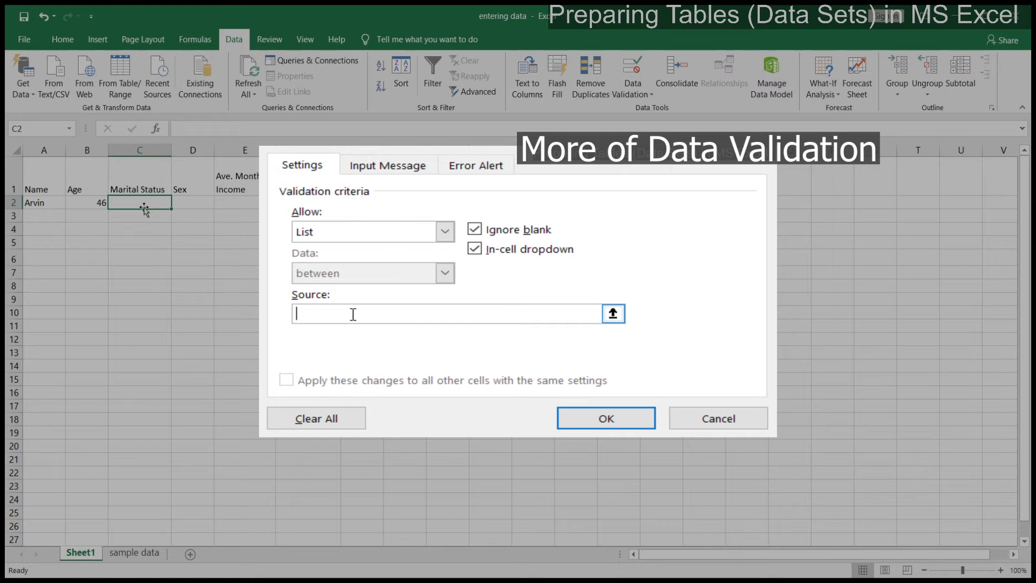
type("1, 2, 3, 4, ")
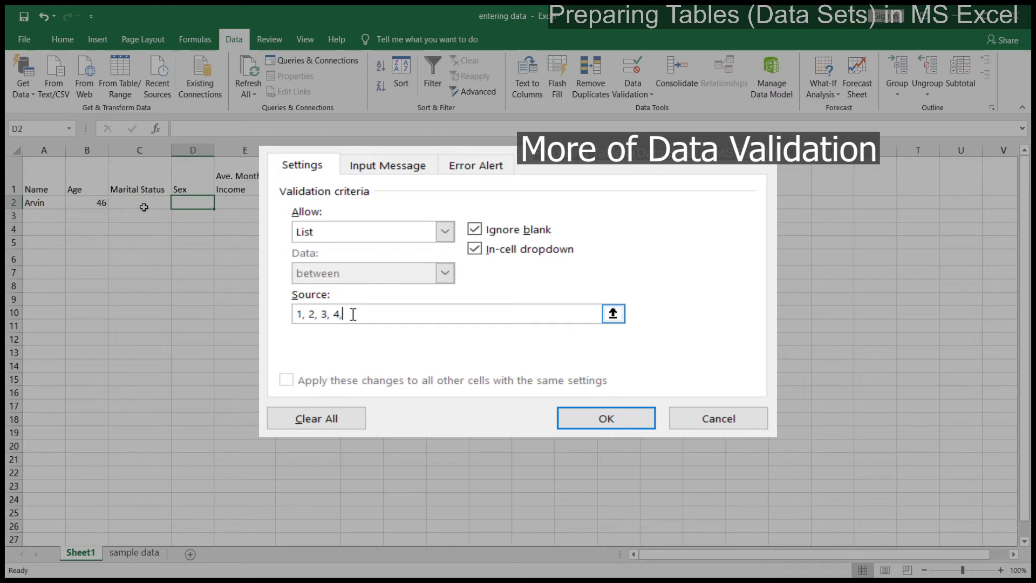
type("5")
Begin the educational attainment validation's input message with the lines "1 - Elementary" and "2 - Secondary"
left_click(370, 171)
left_click(315, 312)
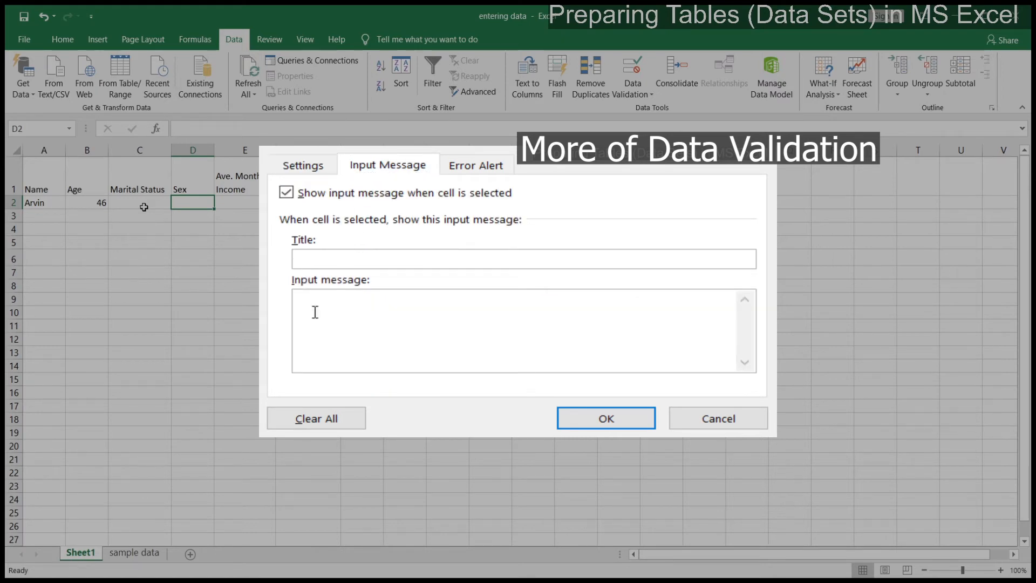
type("1 - ")
type("Element")
type("arry")
key("BackSpace")
key("BackSpace")
type("y")
key("Return")
type("2 -")
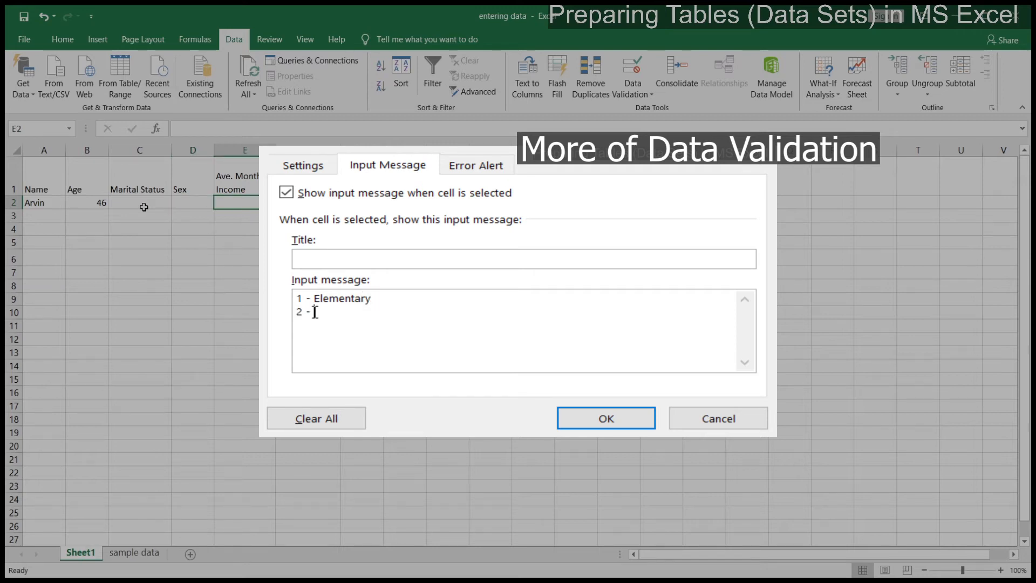
type("condary")
key("Return")
Add the lines "3 - College", "4 - Graduate Studies" and "5 - Post Graduate Studies" to the input message
type("3 - College")
key("Return")
type("4 - Grad")
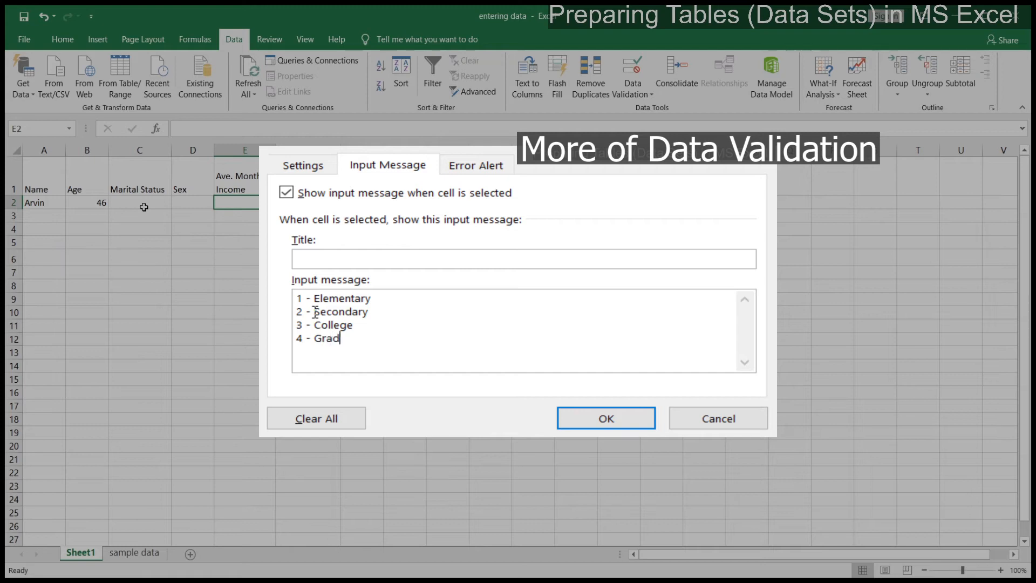
type("uate Studies")
key("Return")
type("5 - Post Graduate")
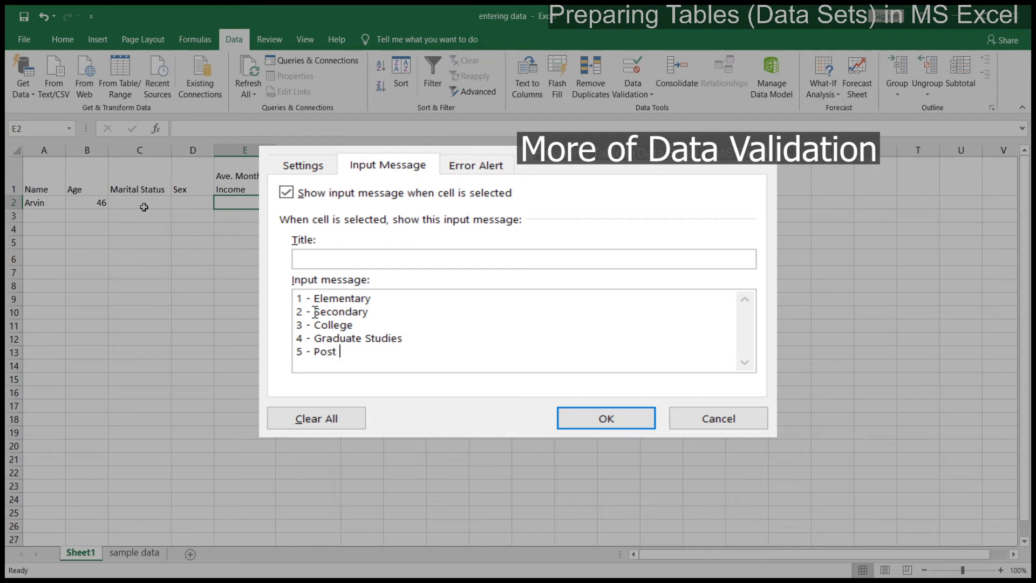
type(" Studies")
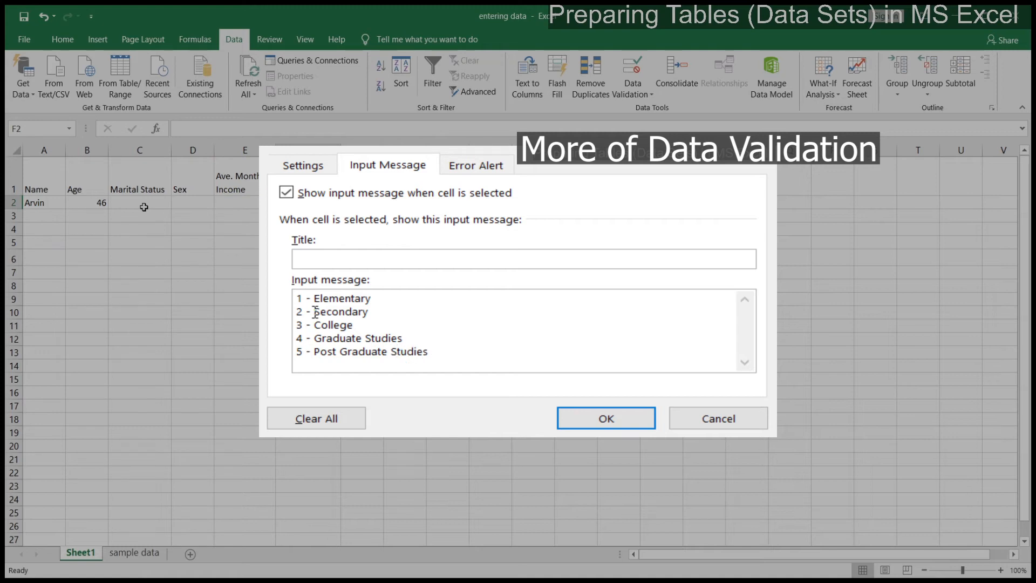
Add the error alert message "Enter numeric value only" to the educational attainment validation and apply the rule
left_click(466, 171)
left_click(543, 308)
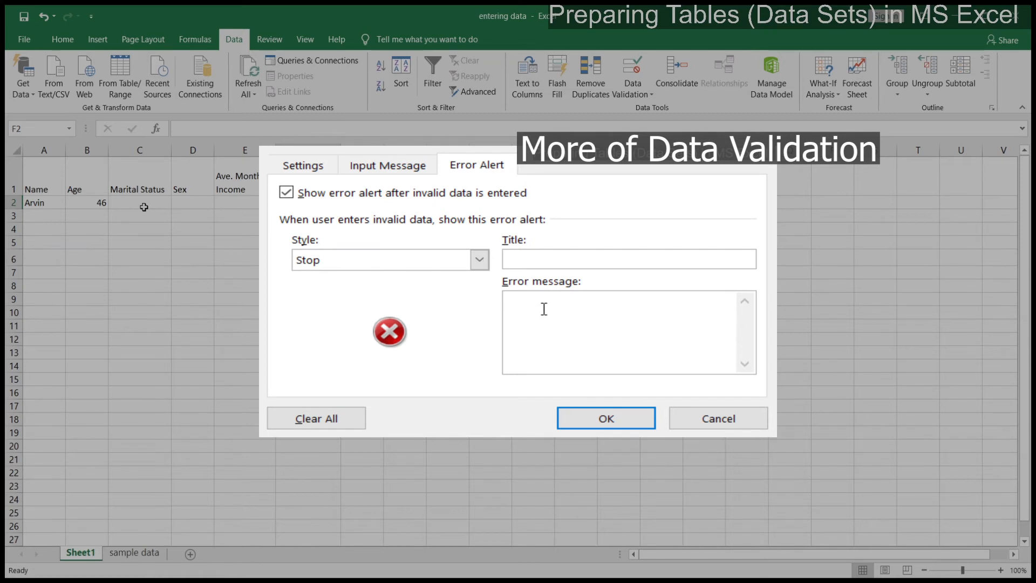
type("Enter numeric value only")
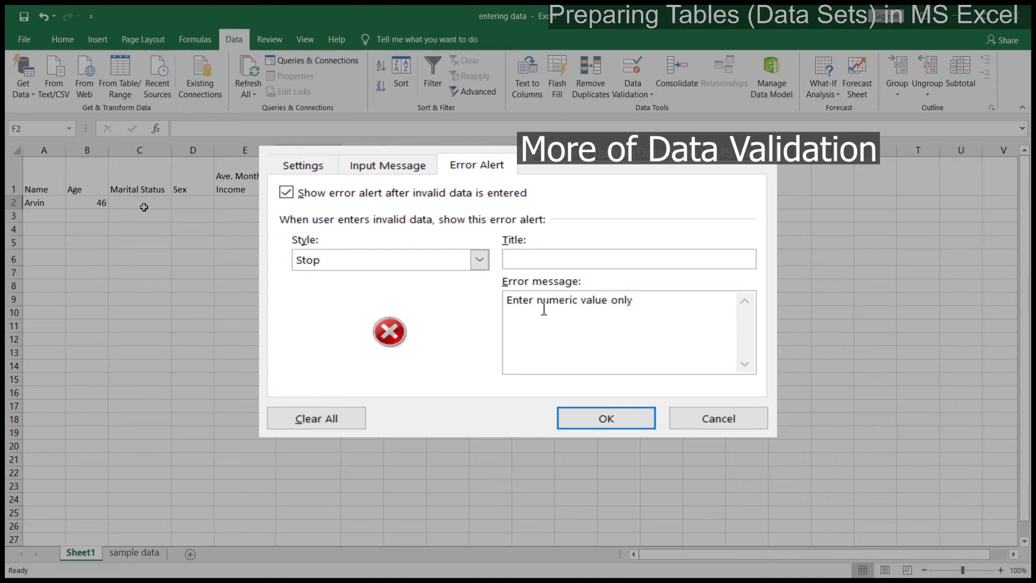
left_click(605, 419)
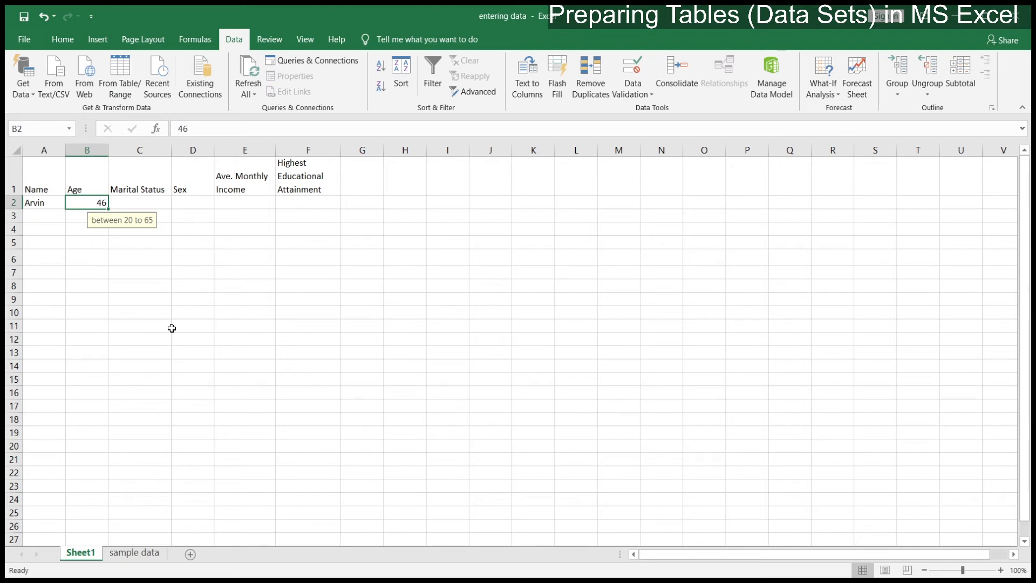
Test the age validation in B2 with 0, and enter 22 as the age
type("0")
key("Return")
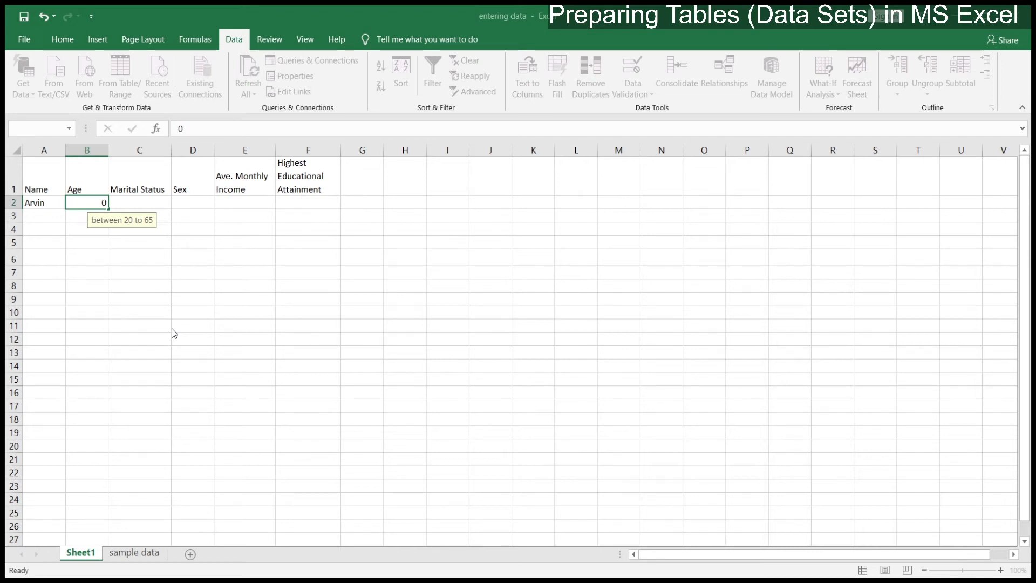
type("22")
key("Return")
key("Up")
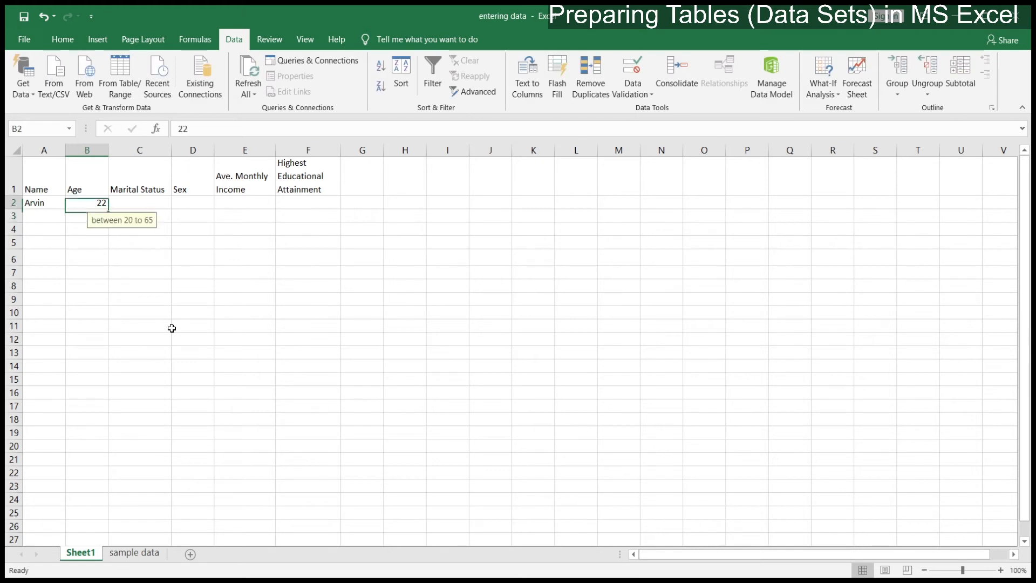
Fill in Married as the marital status in C2 and, after trying M, set the sex in D2 to F
key("Right")
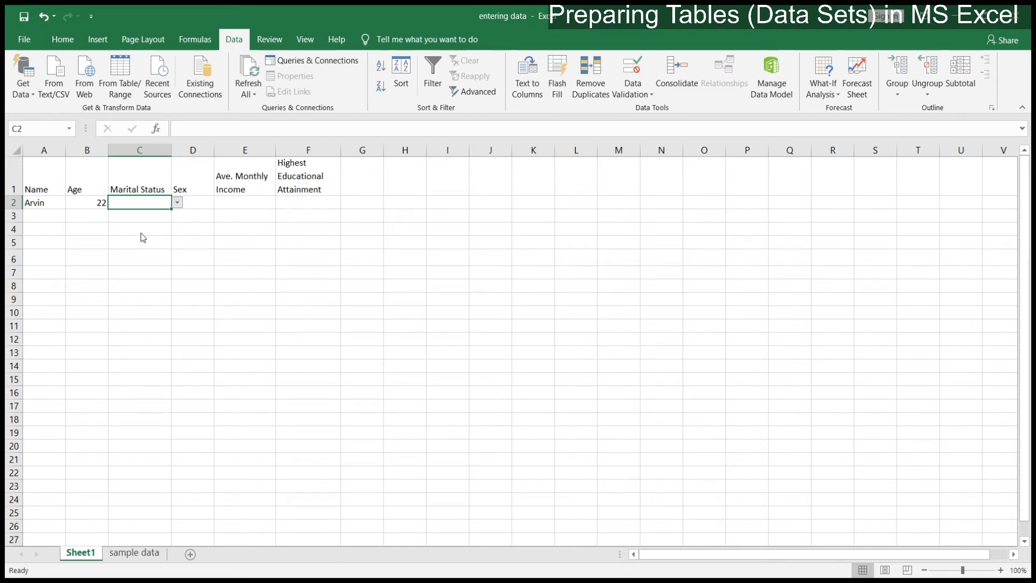
type("Married")
left_click(201, 203)
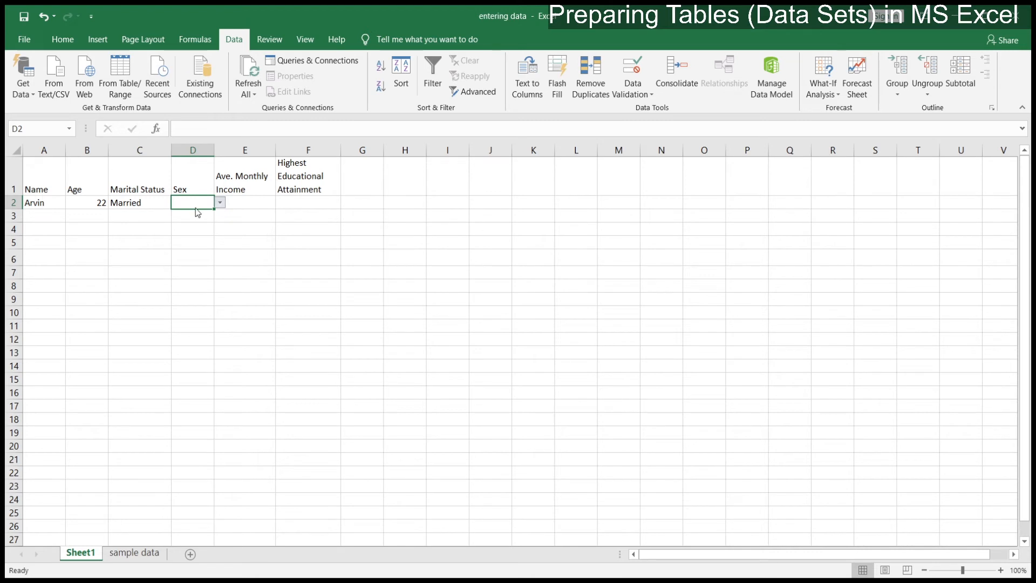
type("M")
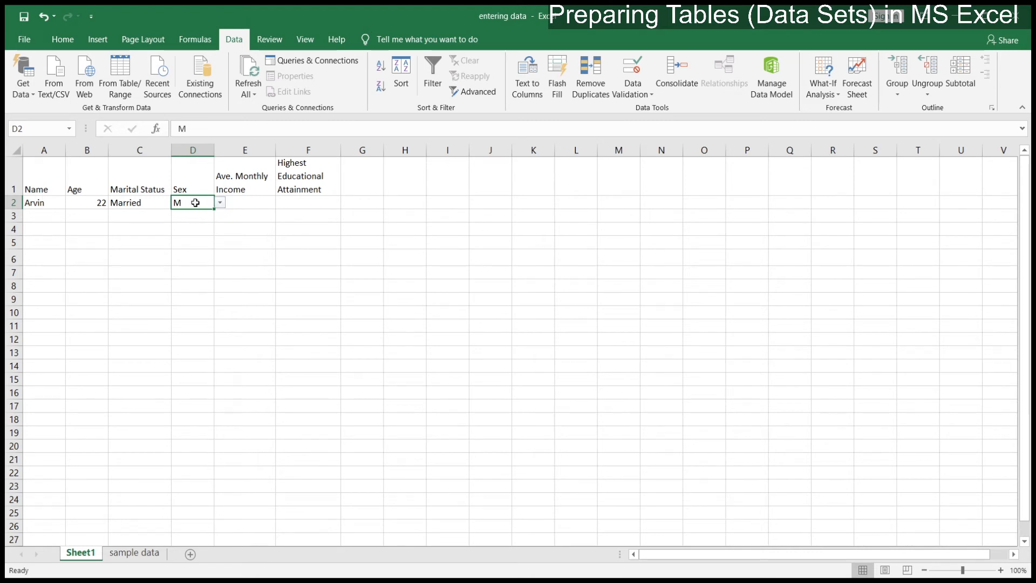
type("F")
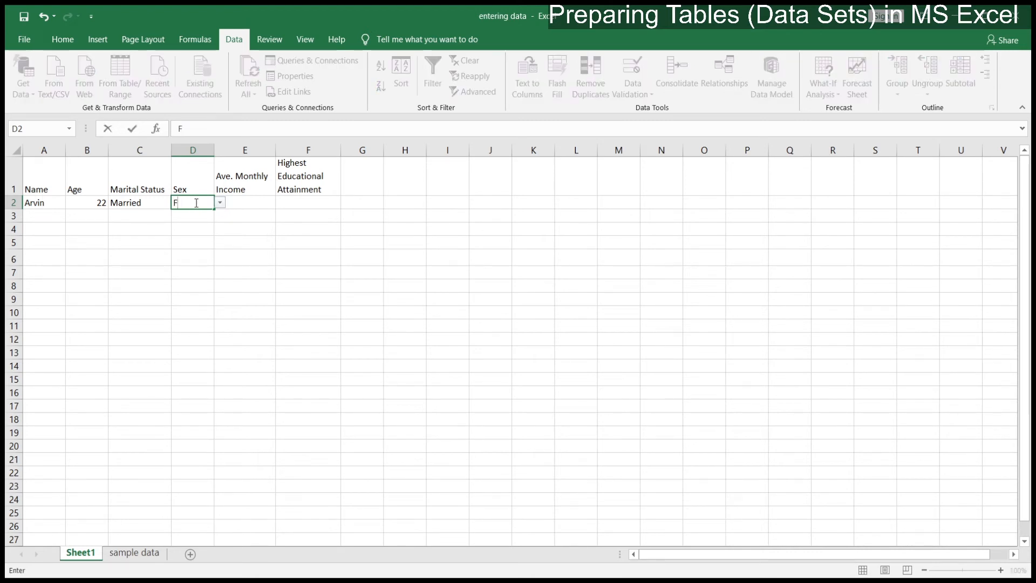
key("Tab")
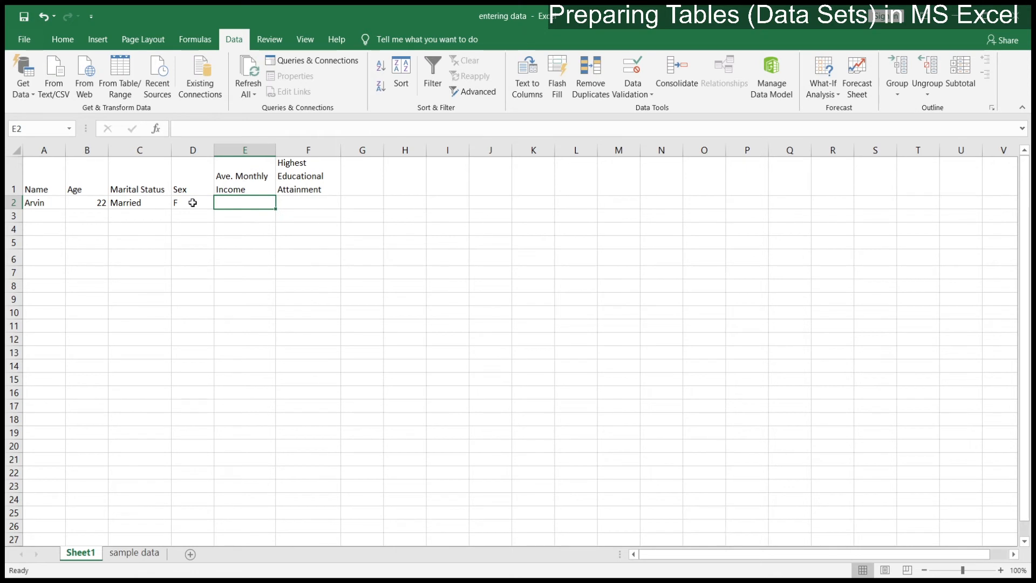
Try to enter the invalid value "saddsa" in the Sex cell D2
left_click(193, 204)
type("saddsa")
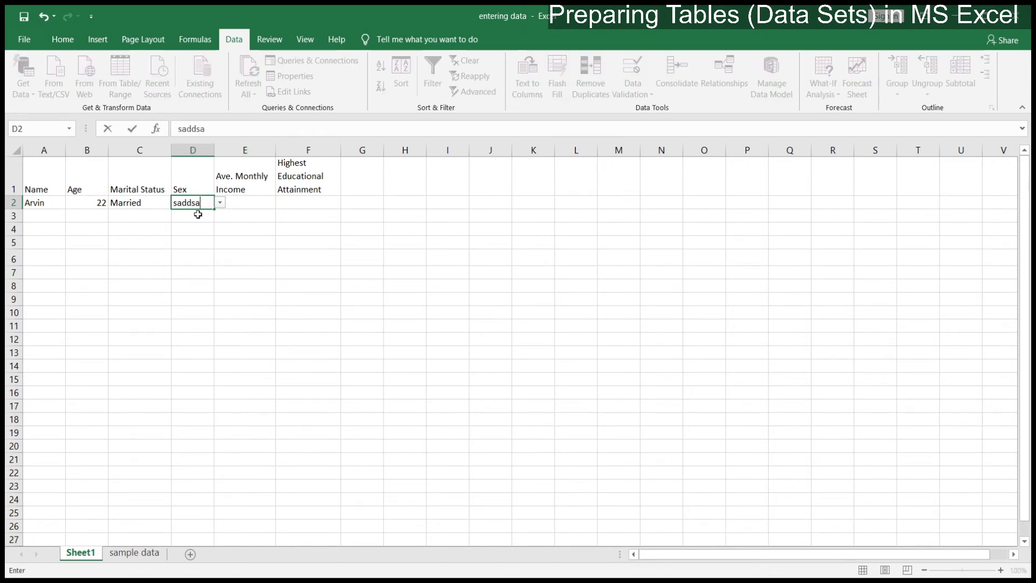
key("Return")
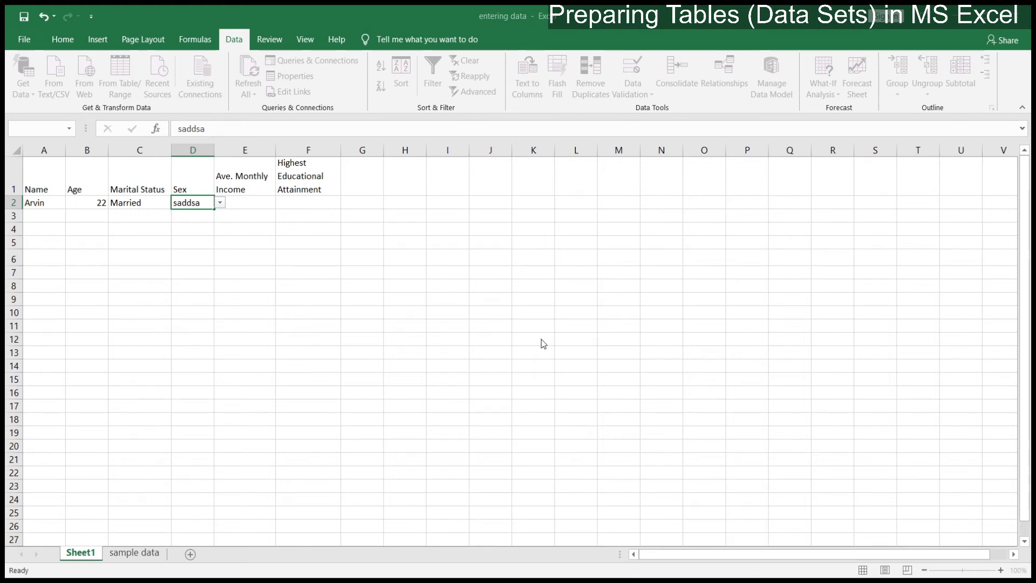
left_click(520, 330)
Enter 20000 as the average monthly income in E2
left_click(243, 200)
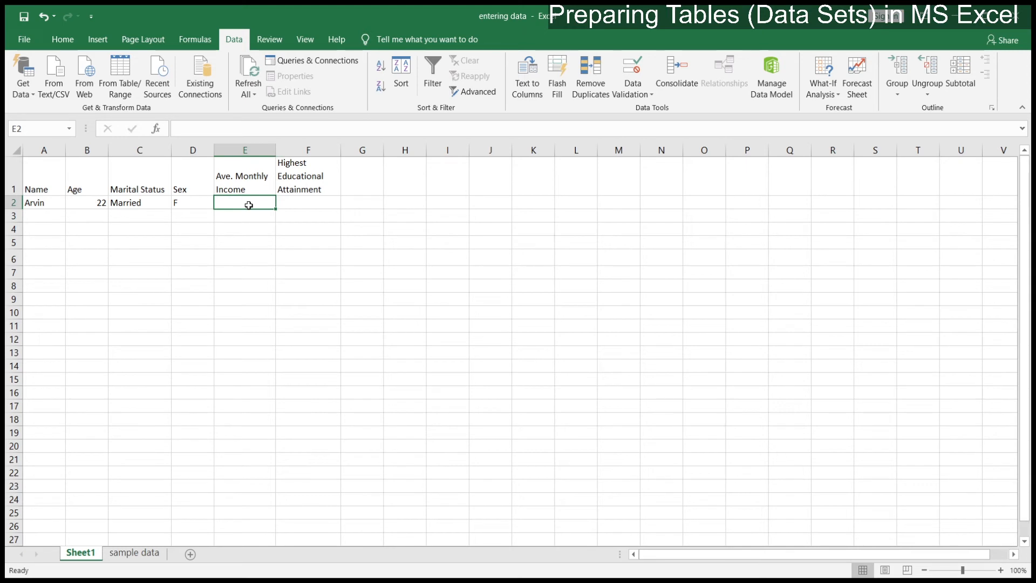
type("20000")
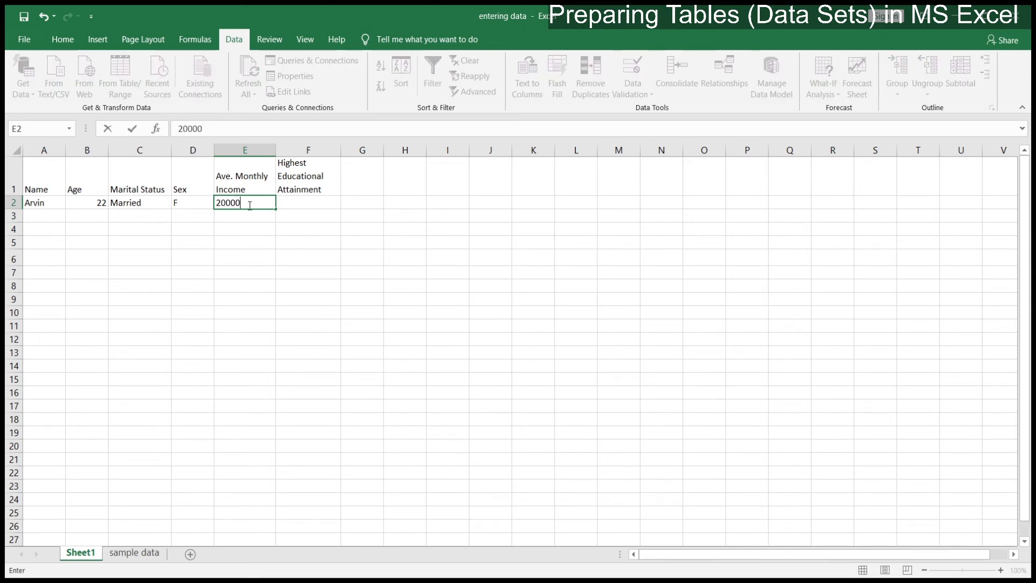
key("Return")
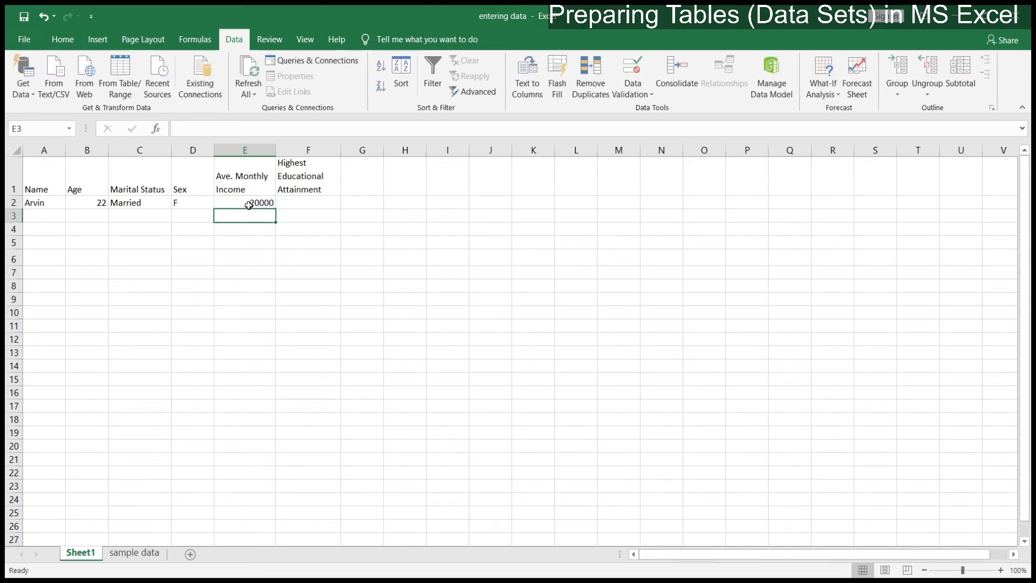
Enter the code 4 as the highest educational attainment in F2
left_click(249, 204)
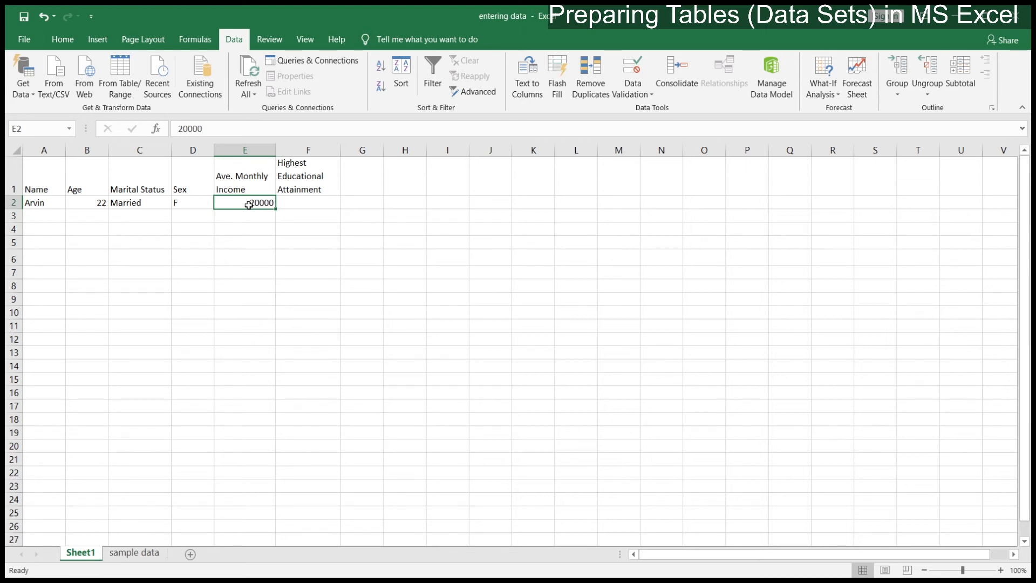
key("Tab")
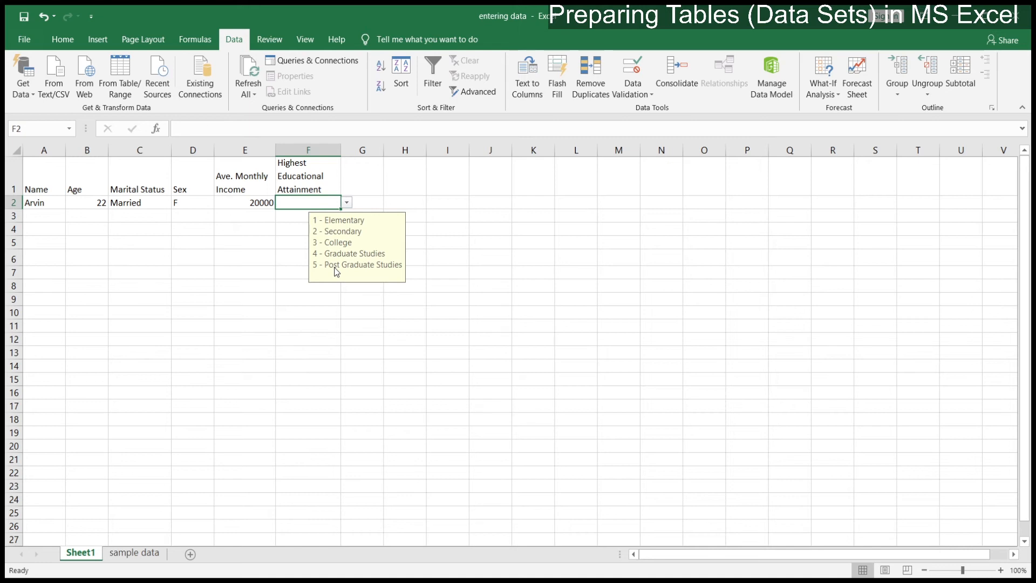
type("4")
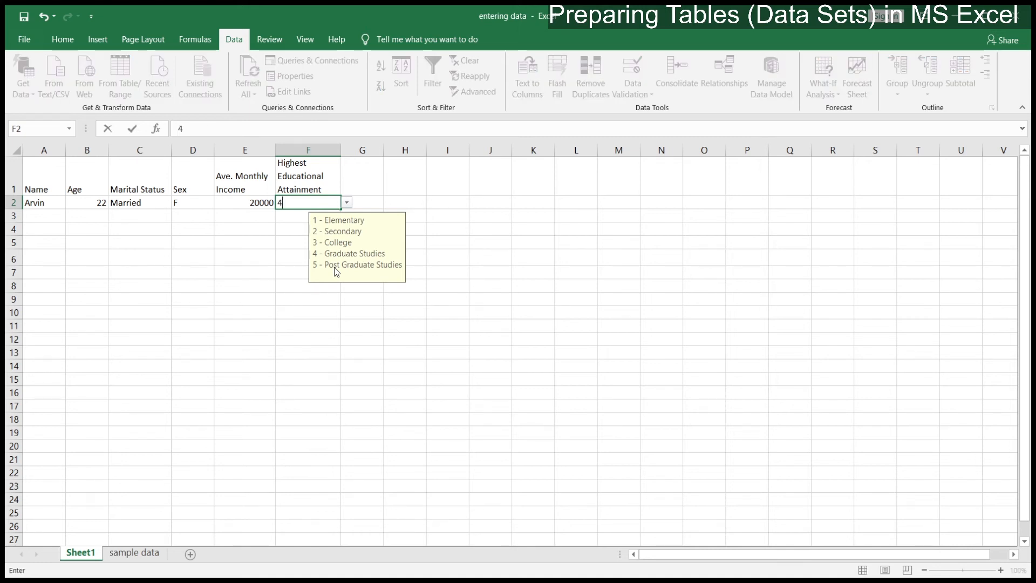
key("Return")
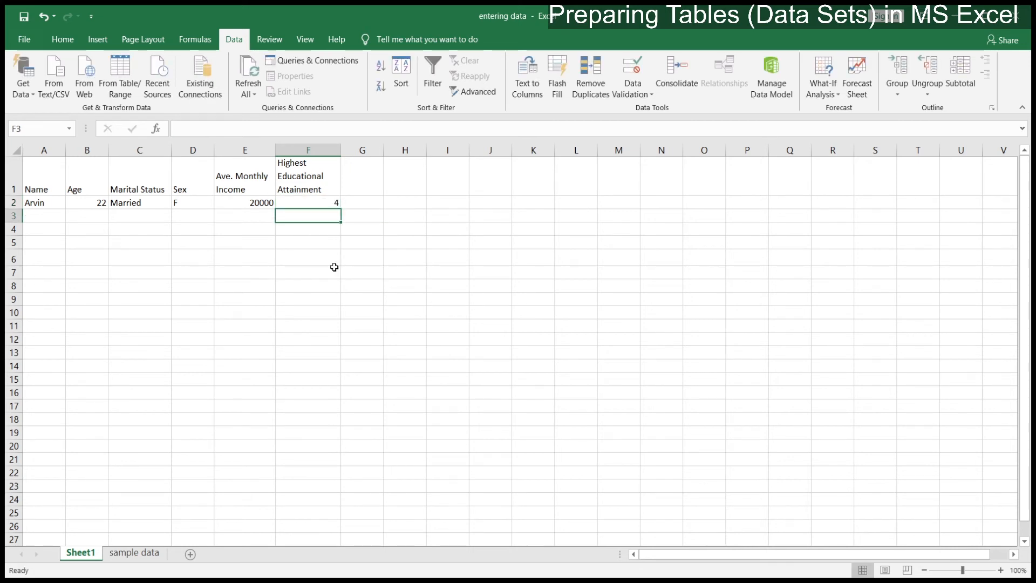
key("Up")
key("Up")
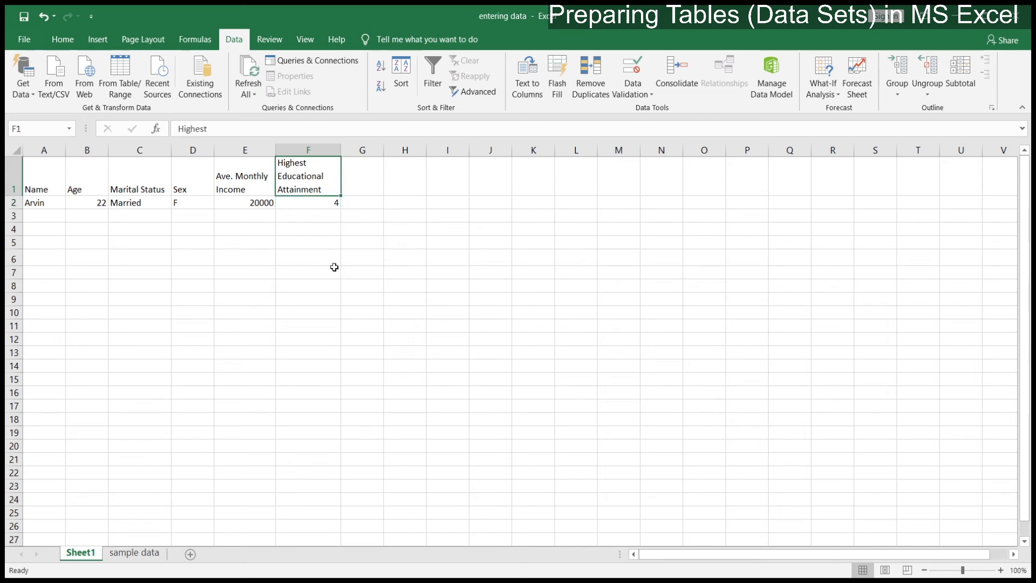
key("Left")
key("Left")
key("Left")
key("Left")
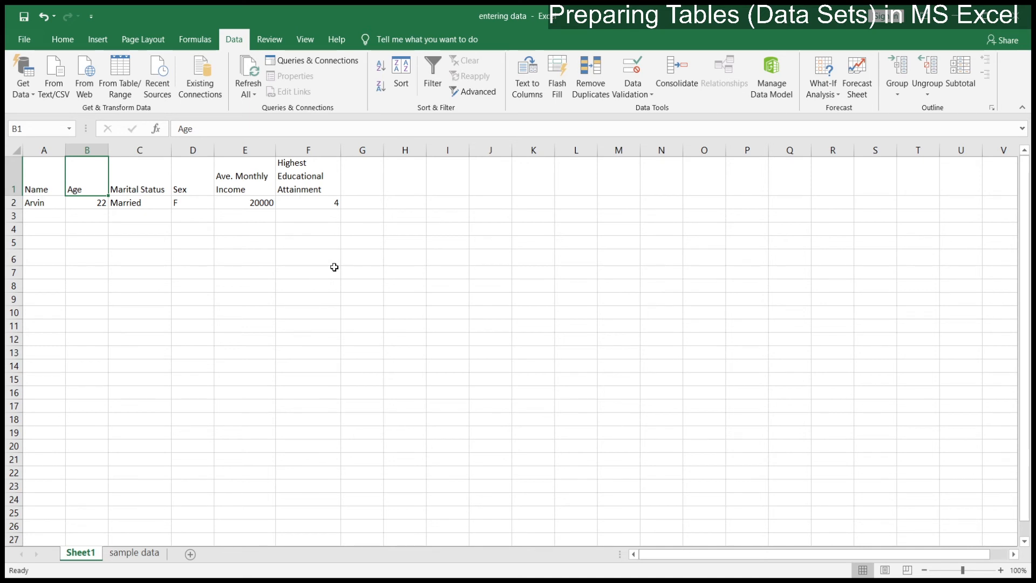
key("Down")
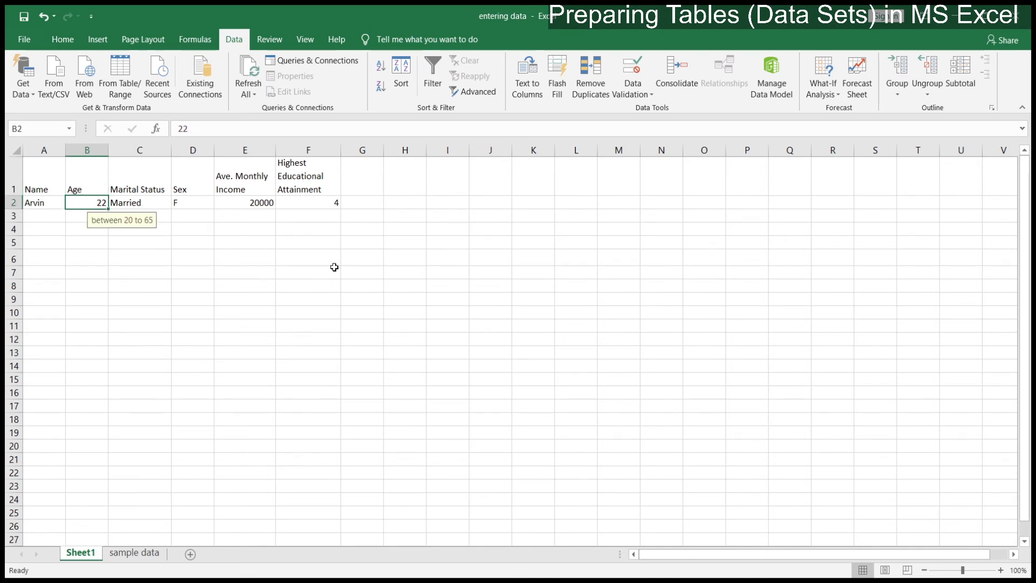
Format the range A1:F2 as a table with headers, using a style with a black header row and grey banded rows
key("ctrl+Home")
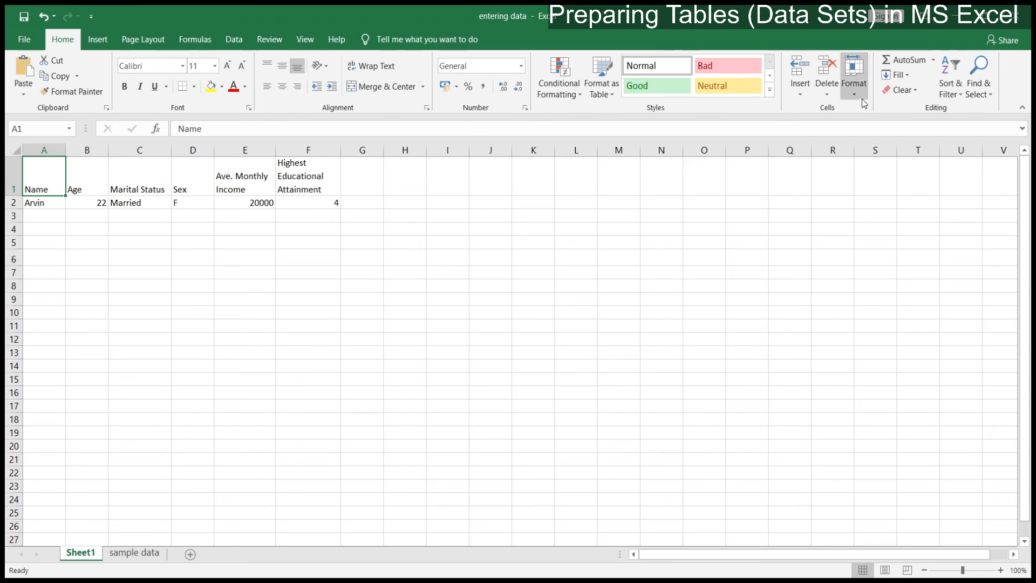
left_click(603, 89)
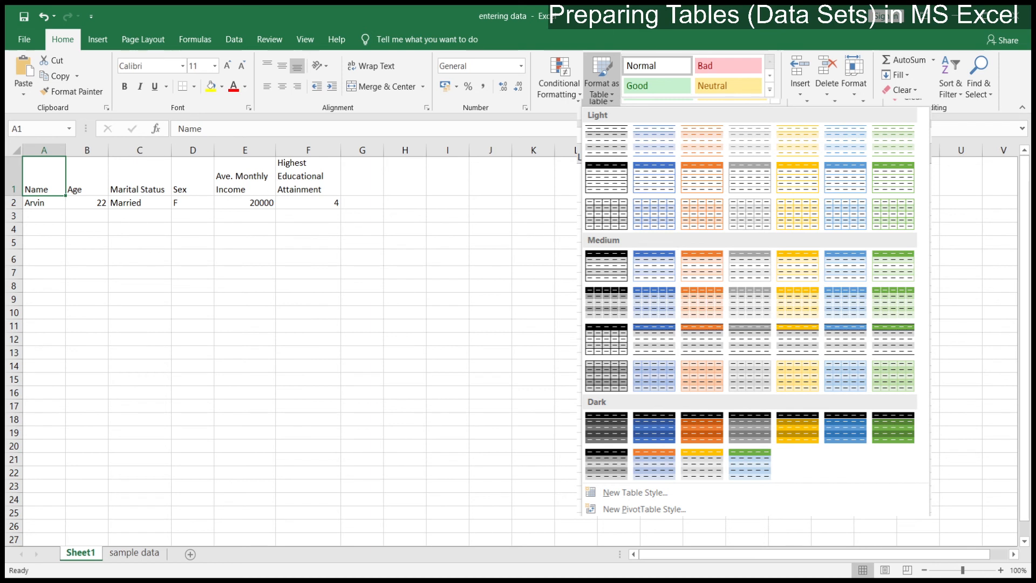
left_click(654, 265)
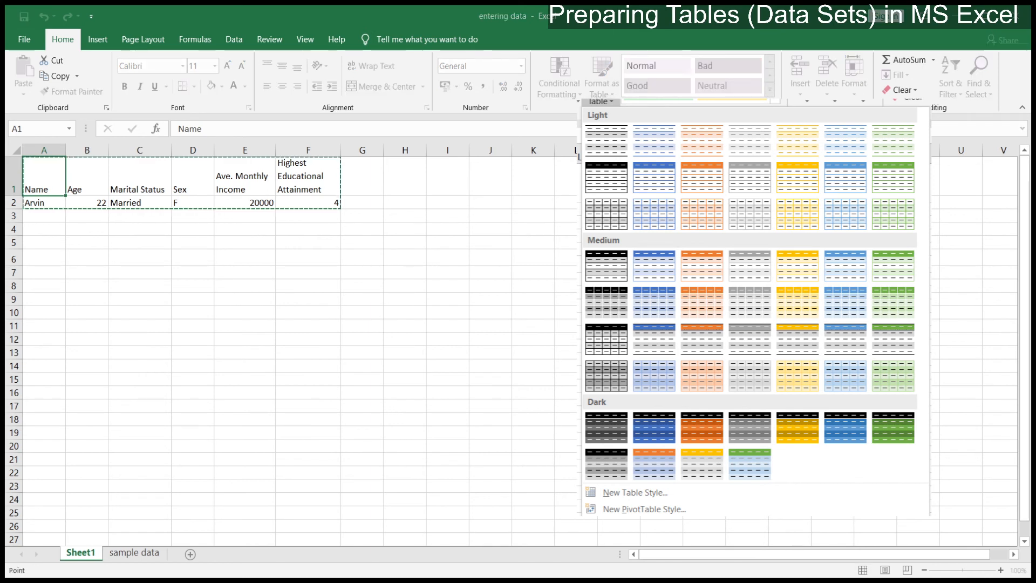
key("Return")
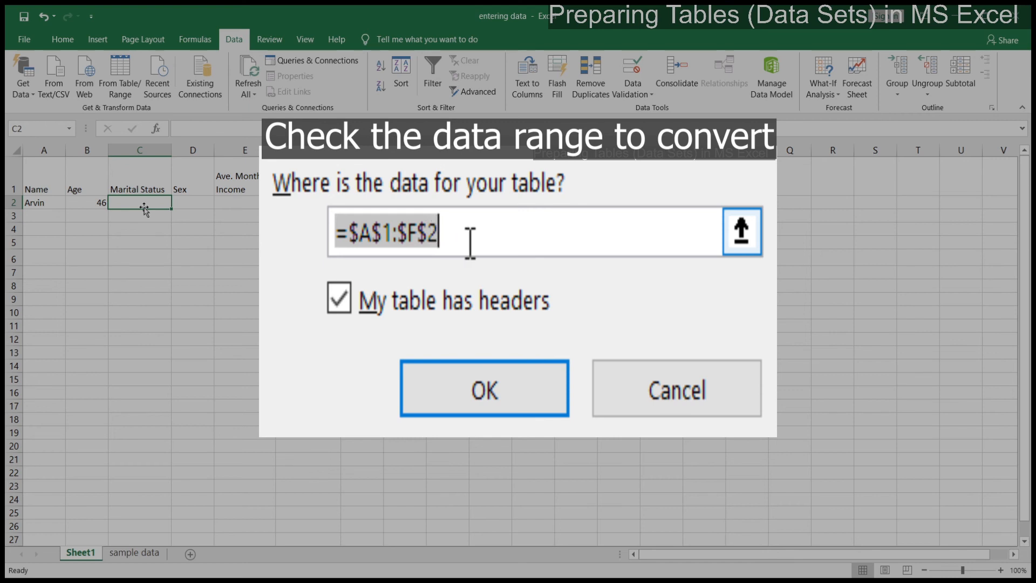
left_click(743, 240)
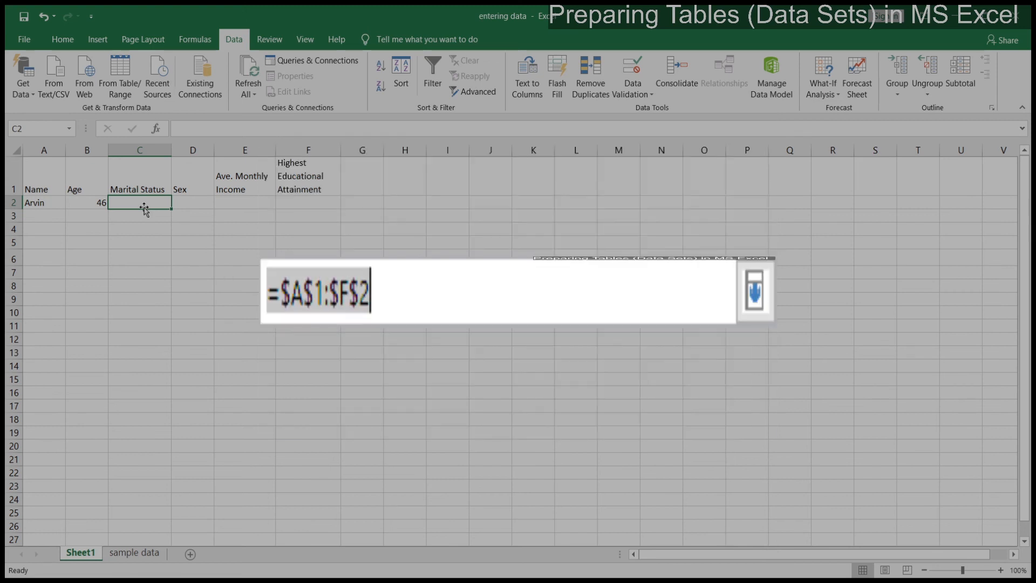
key("Tab")
left_click(753, 294)
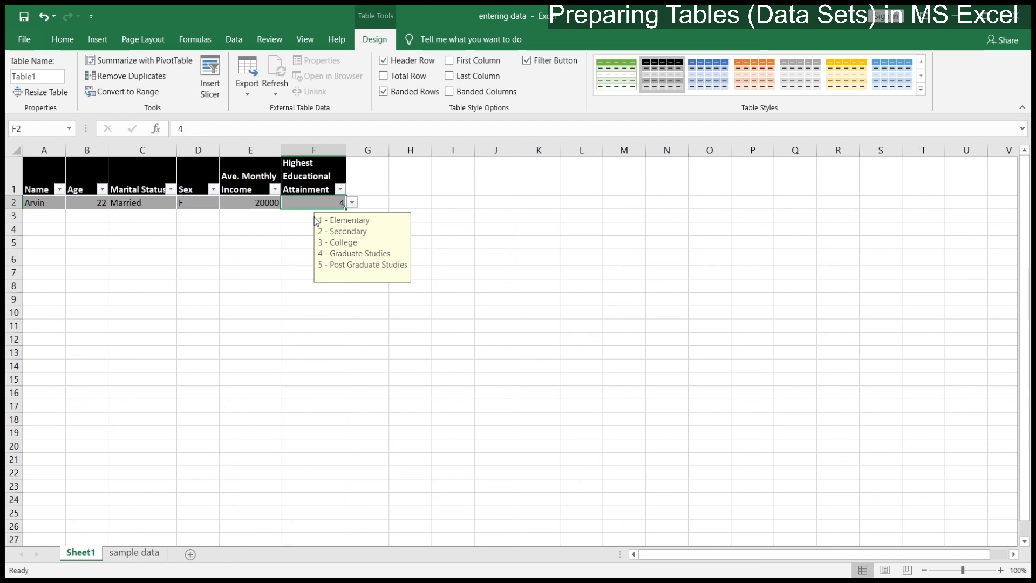
Enter the second respondent's first name in A3, directly below the first record of the table
key("Left")
key("Left")
key("Left")
key("Left")
key("Left")
key("Down")
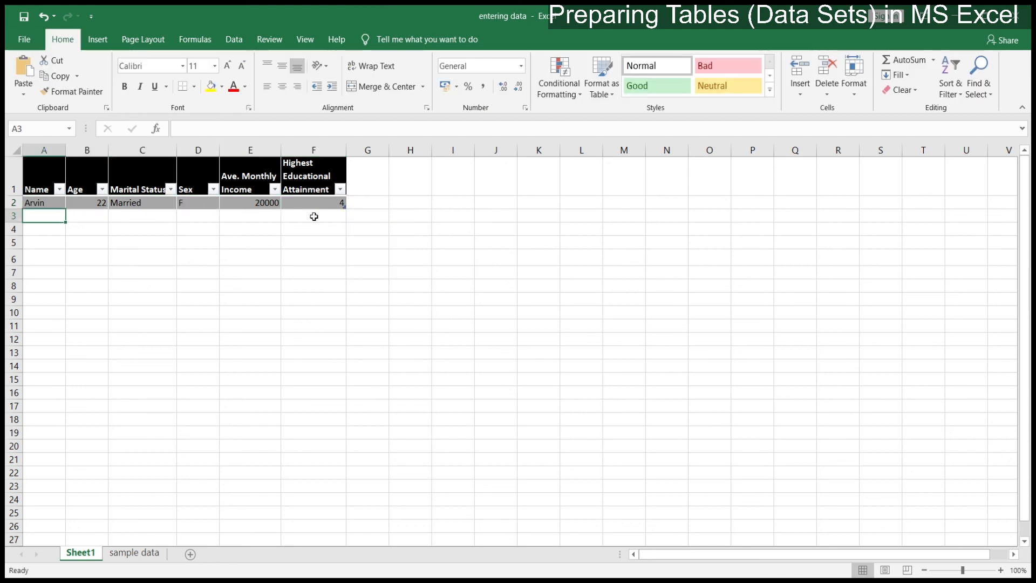
type("Arvin")
key("BackSpace")
key("BackSpace")
key("BackSpace")
key("BackSpace")
type("eigh")
key("Tab")
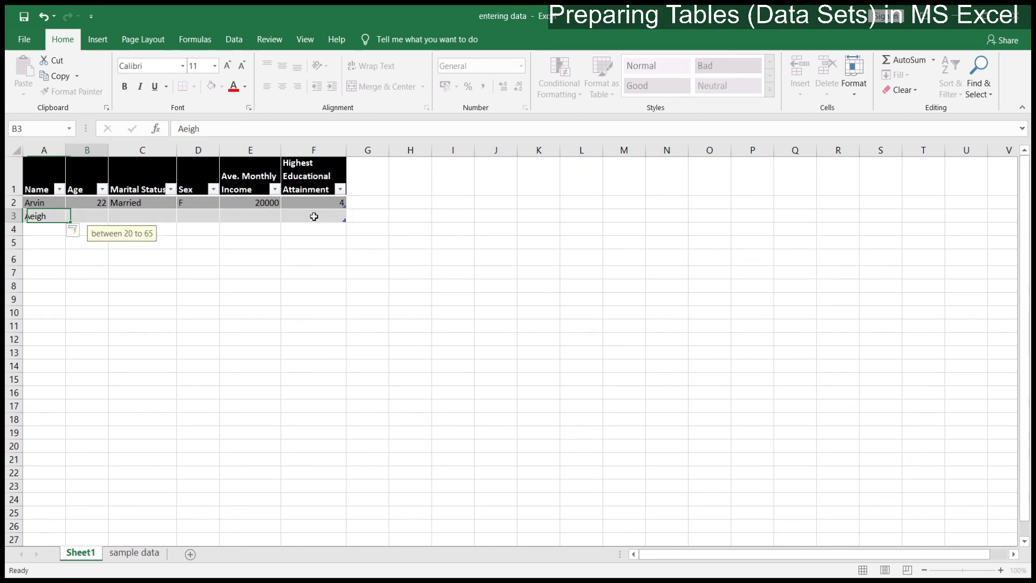
Enter 21 as the age in B3 and Single as the marital status in C3
type("21")
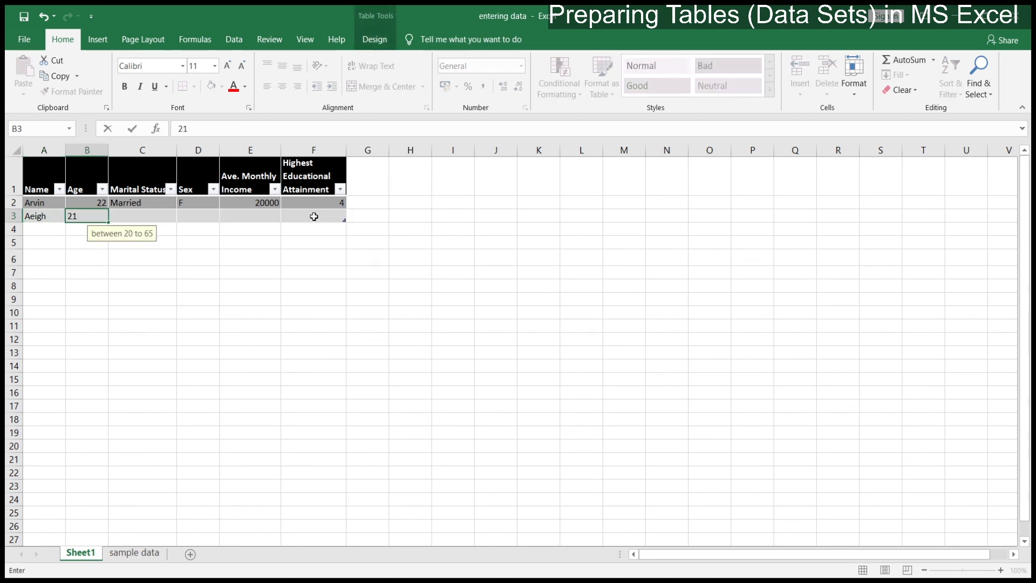
key("Tab")
type("Si")
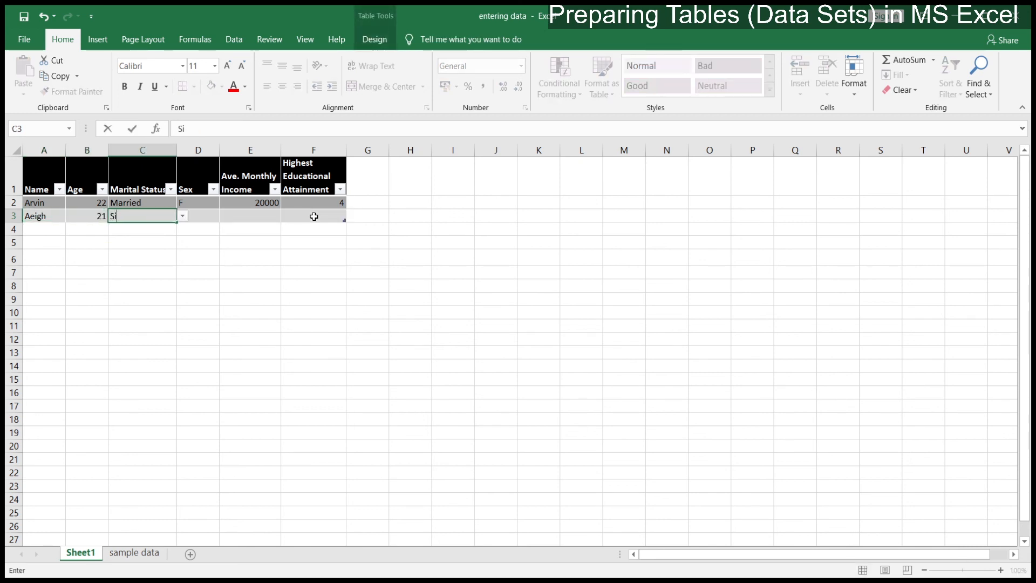
type("ngle`")
key("BackSpace")
key("Tab")
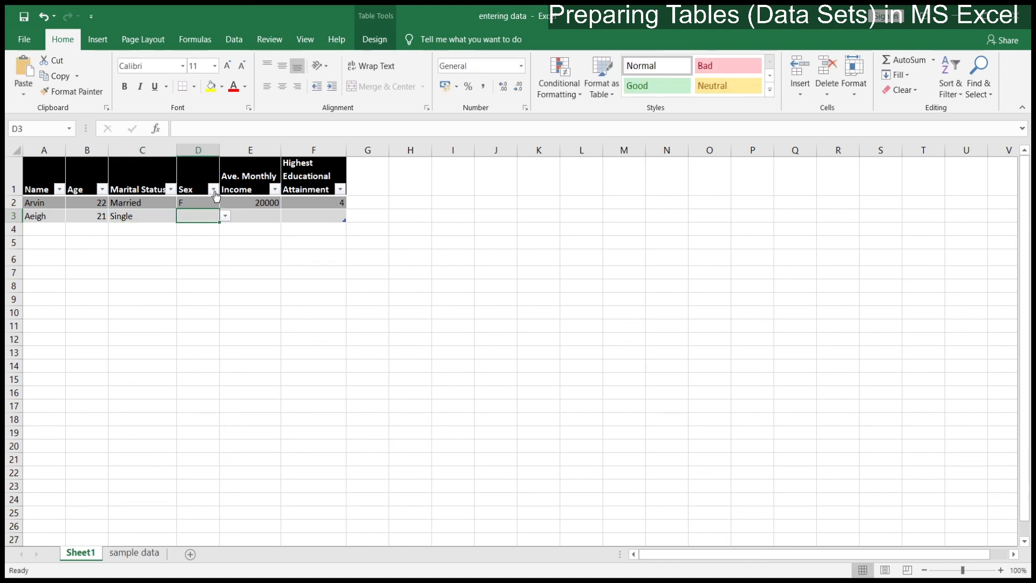
Set the sex to M in D2 for the first record and to F in D3 for the second
type("M")
type("F")
left_click(213, 204)
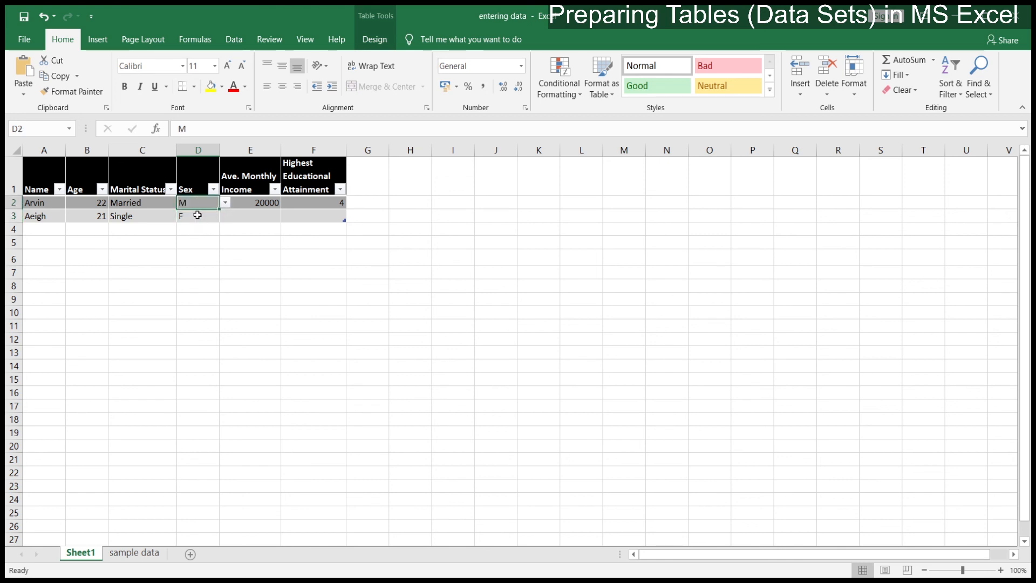
Enter 40000 as the average monthly income in E3 and the code 3 as the highest educational attainment in F3
left_click(246, 217)
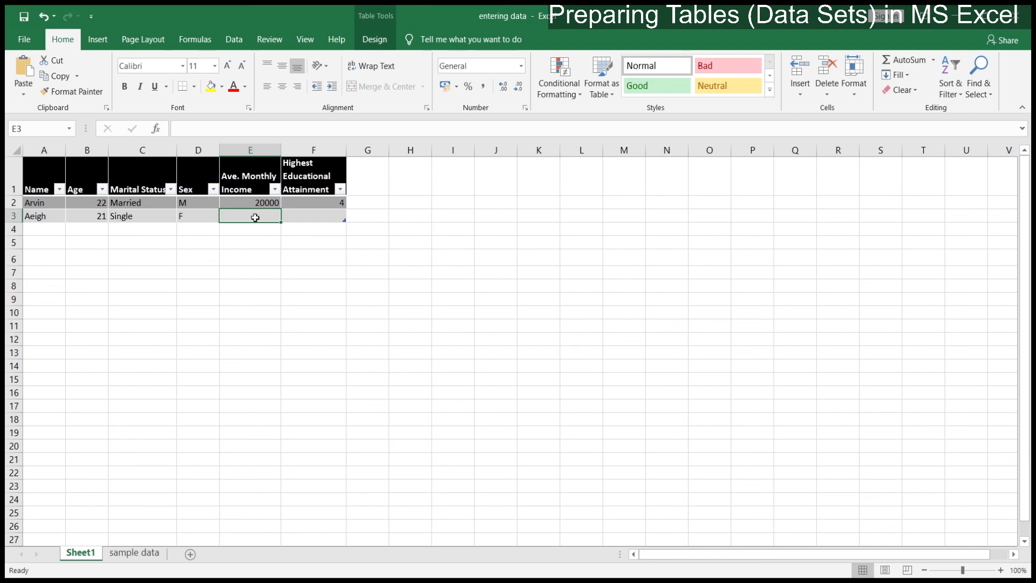
type("4000")
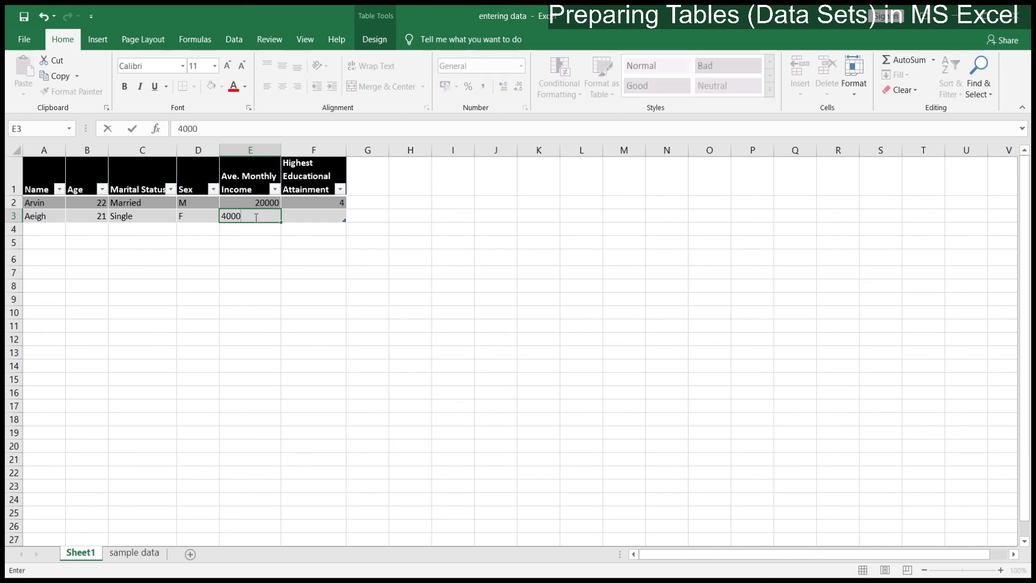
type("0")
key("Tab")
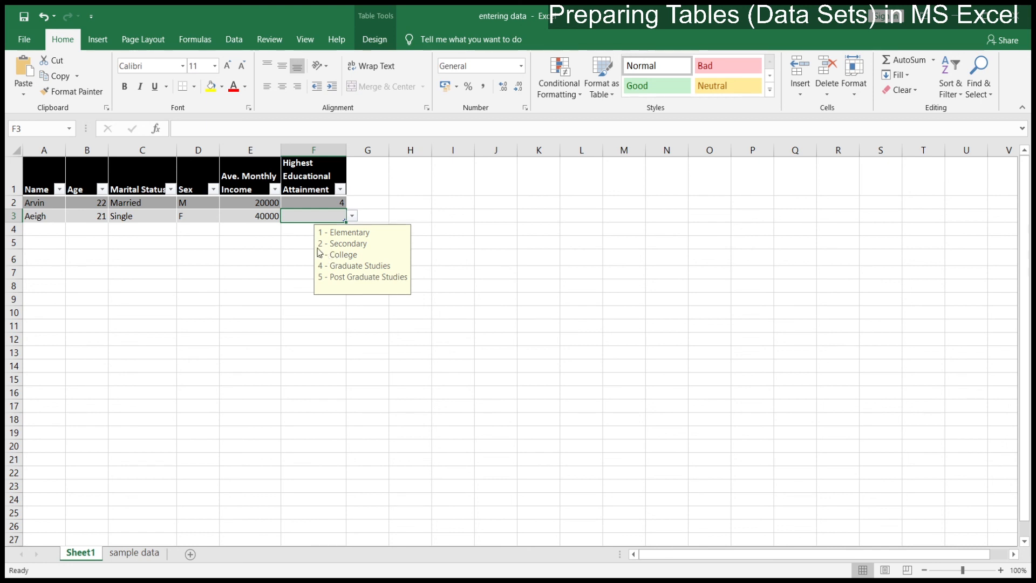
type("3")
key("Return")
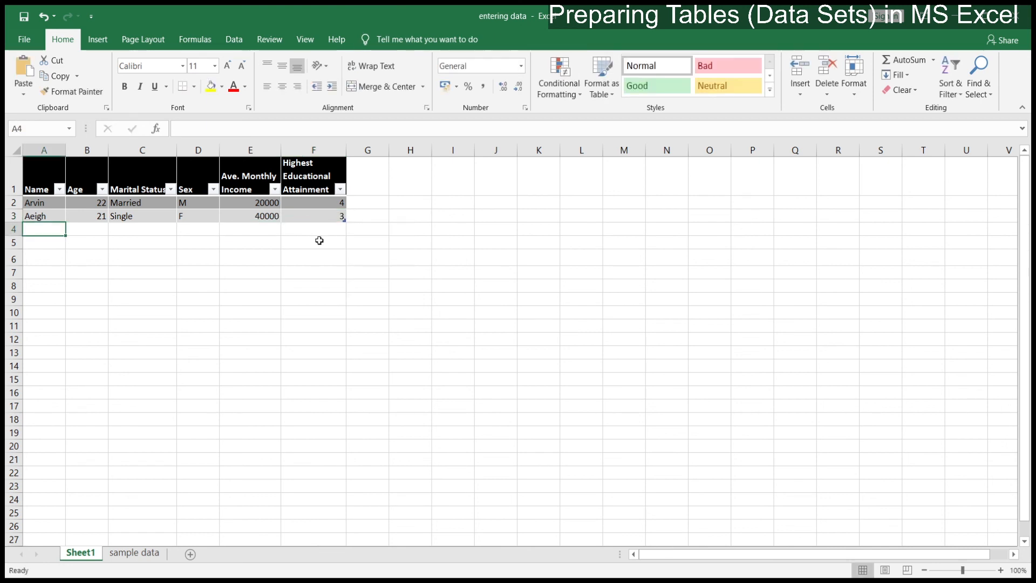